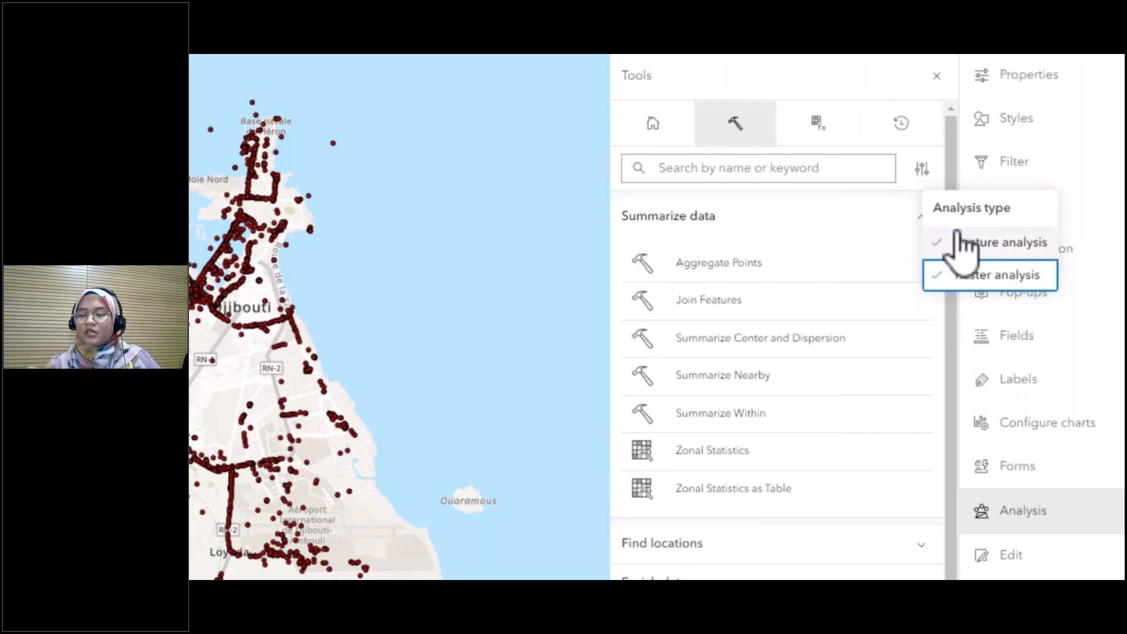
- Toggle the feature analysis filter off and back on, and browse the Find locations, Enrich data and Analyze patterns tools
click(958, 242)
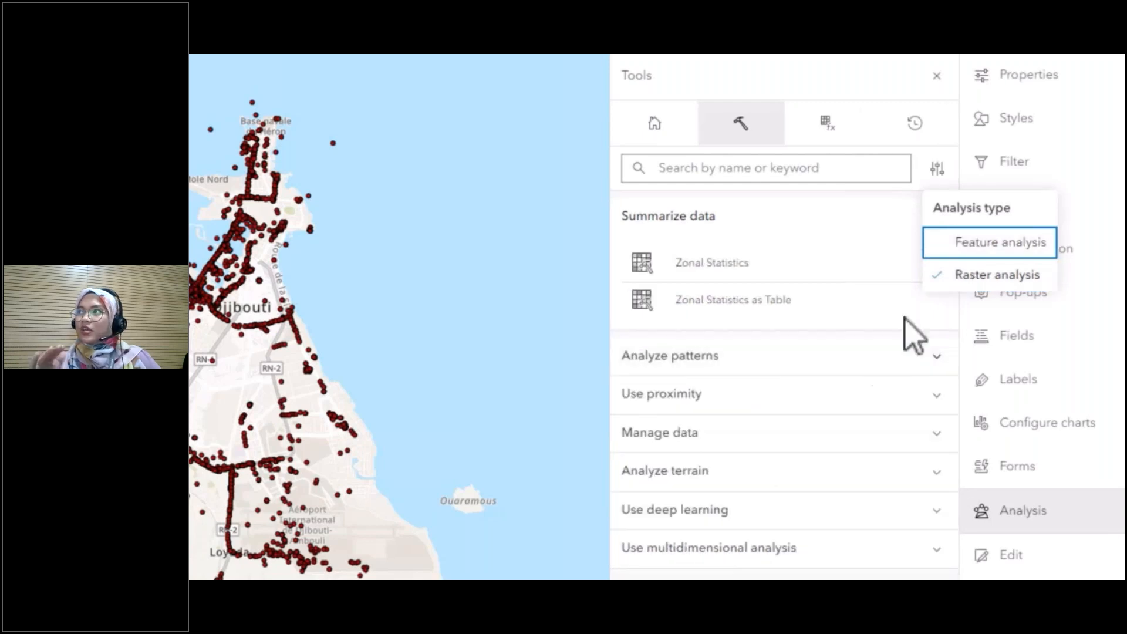
click(954, 244)
click(810, 545)
scroll(821, 552, down, 5)
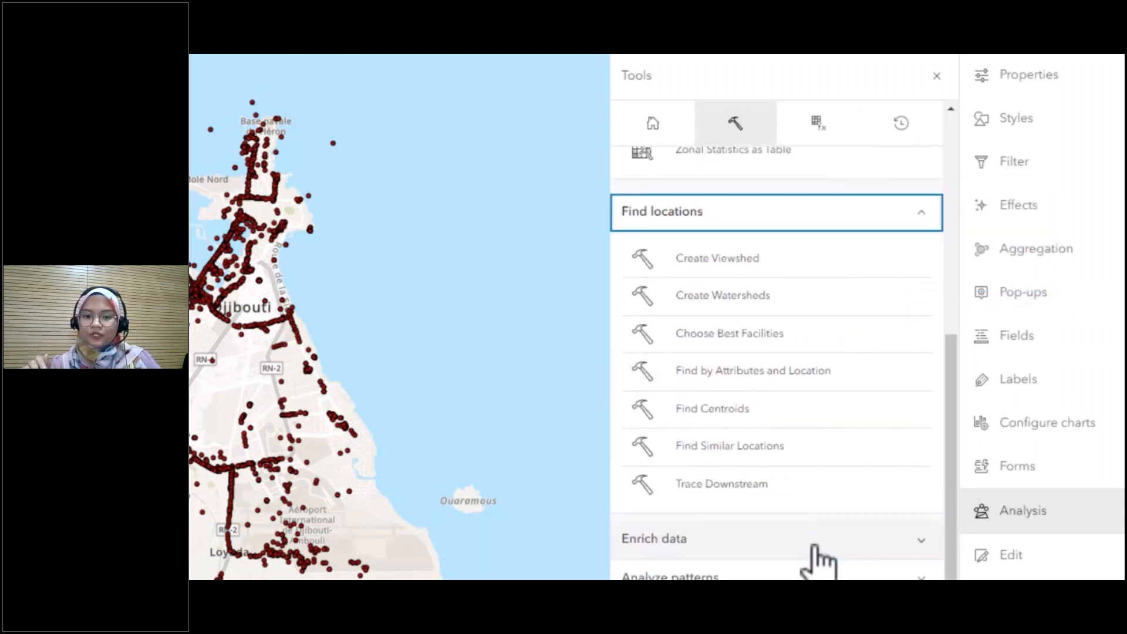
click(831, 504)
click(789, 547)
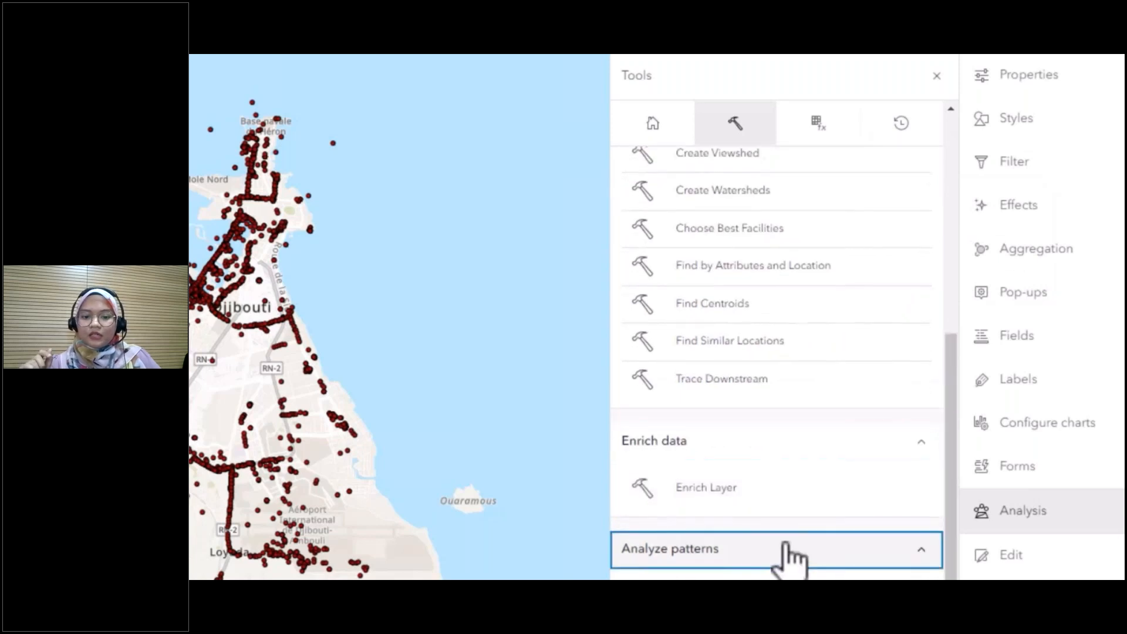
scroll(793, 548, down, 5)
scroll(794, 549, up, 2)
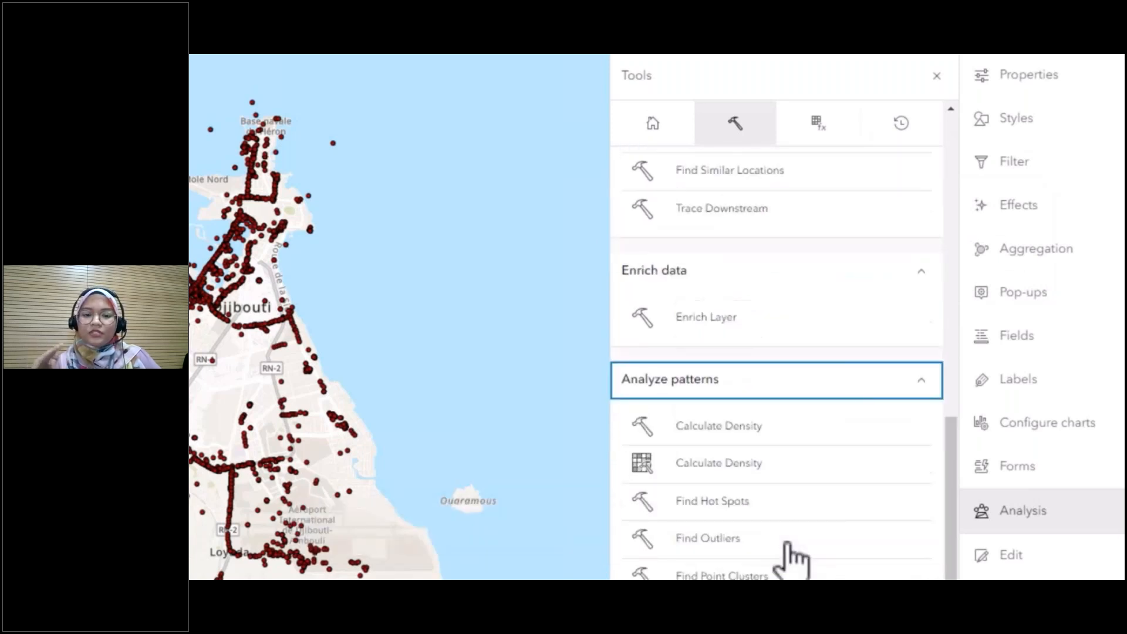
scroll(794, 549, up, 10)
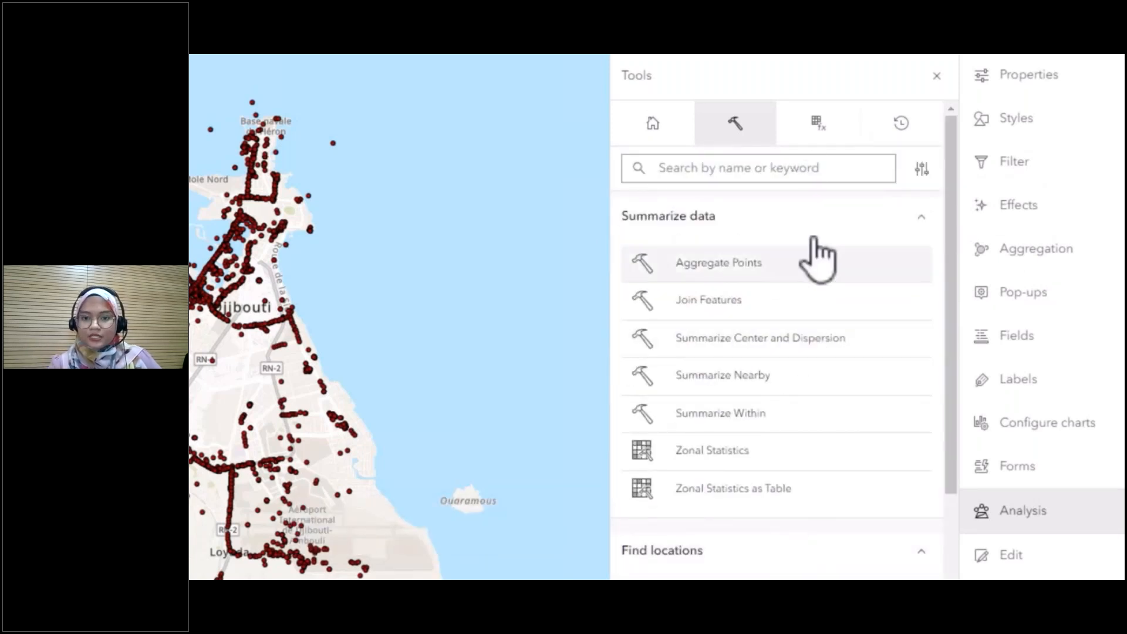
- Search the analysis tools for "Sum"
click(810, 171)
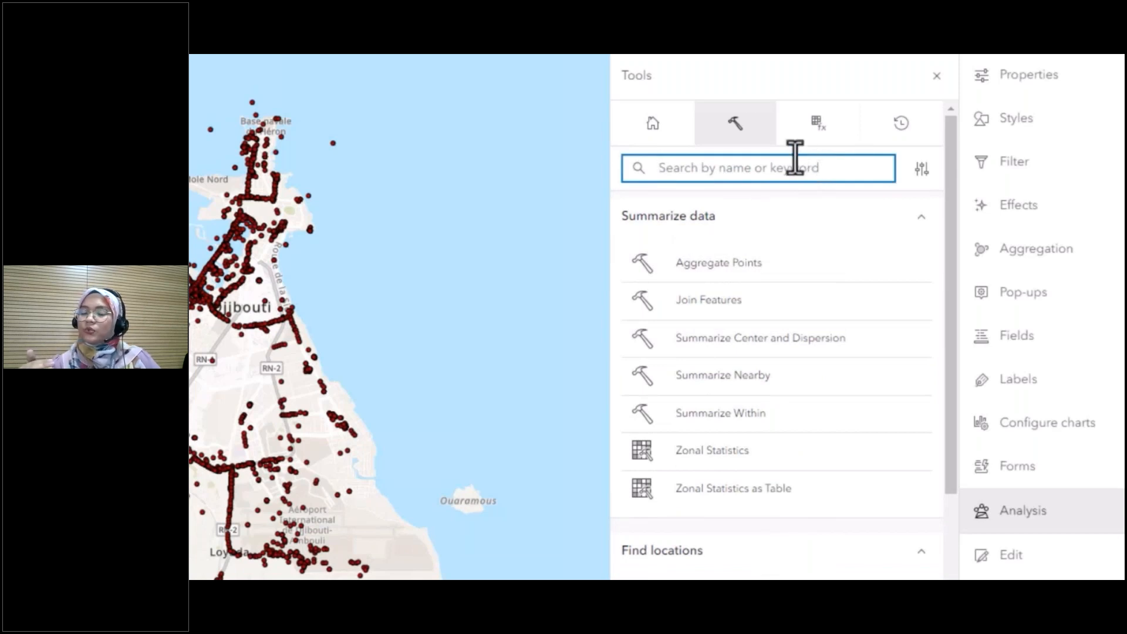
text(Sum)
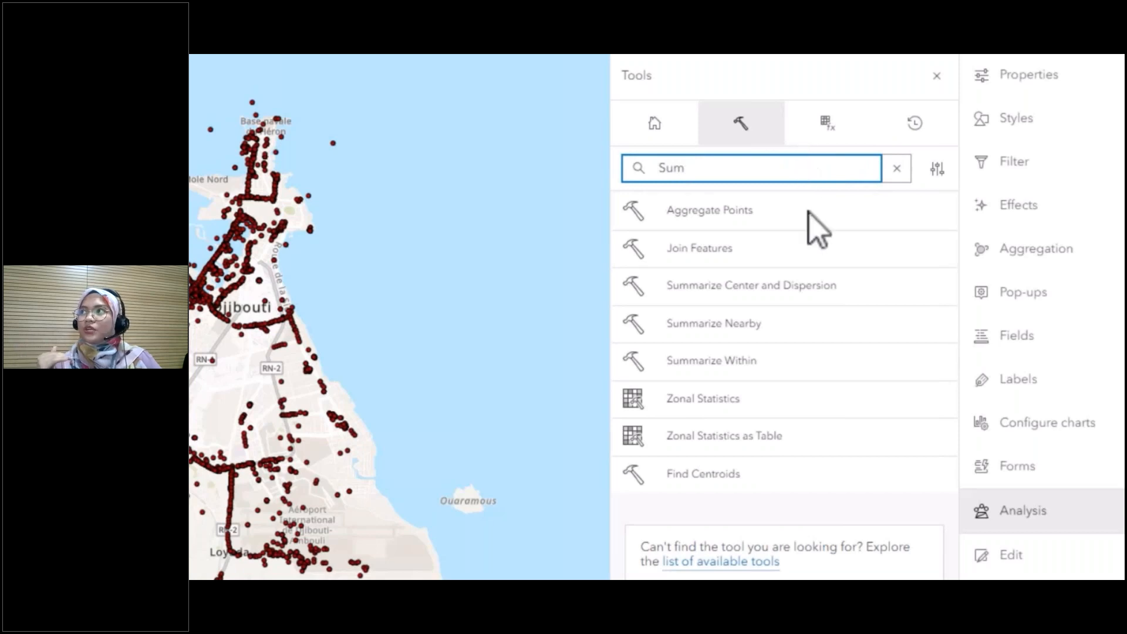
- Browse the Analysis category of the raster functions and view the analysis history
click(850, 120)
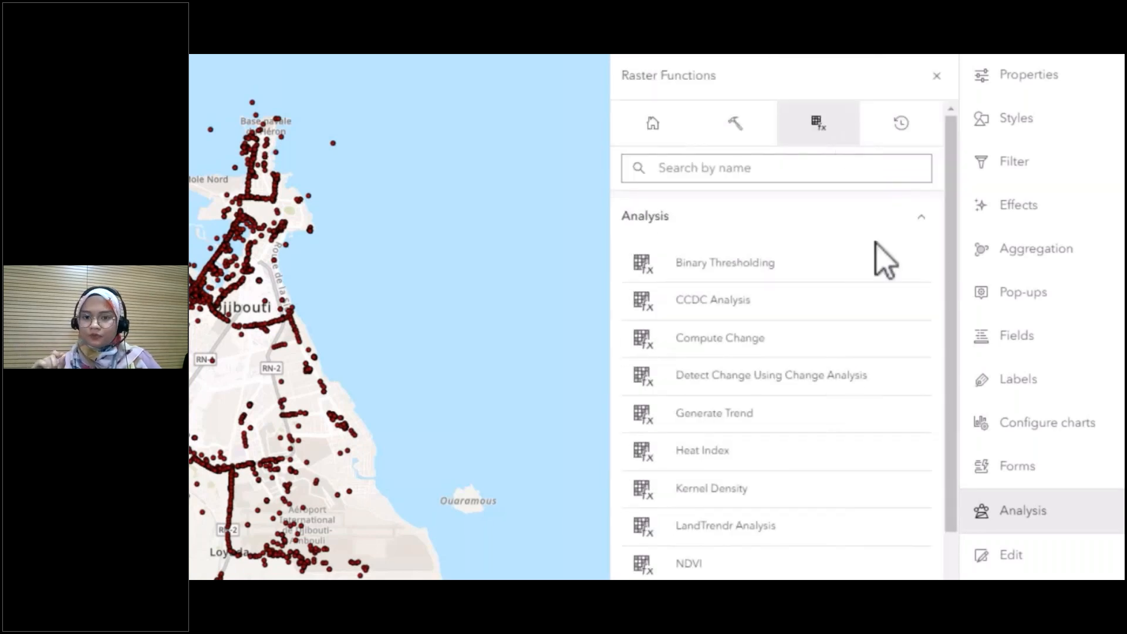
scroll(855, 360, down, 4)
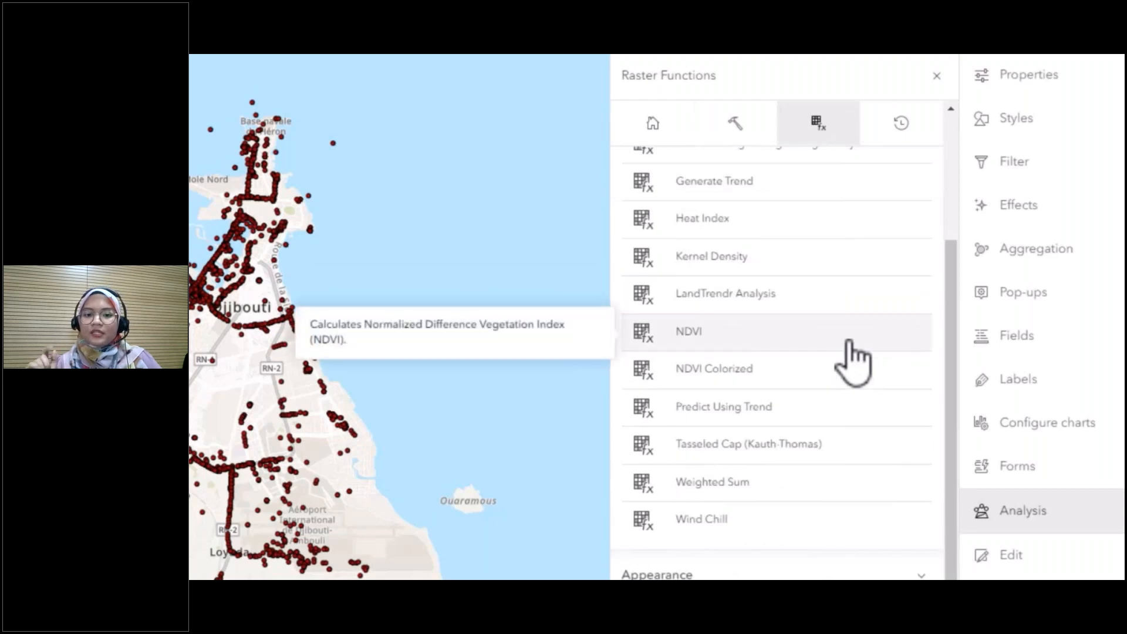
scroll(854, 361, down, 4)
scroll(855, 361, up, 8)
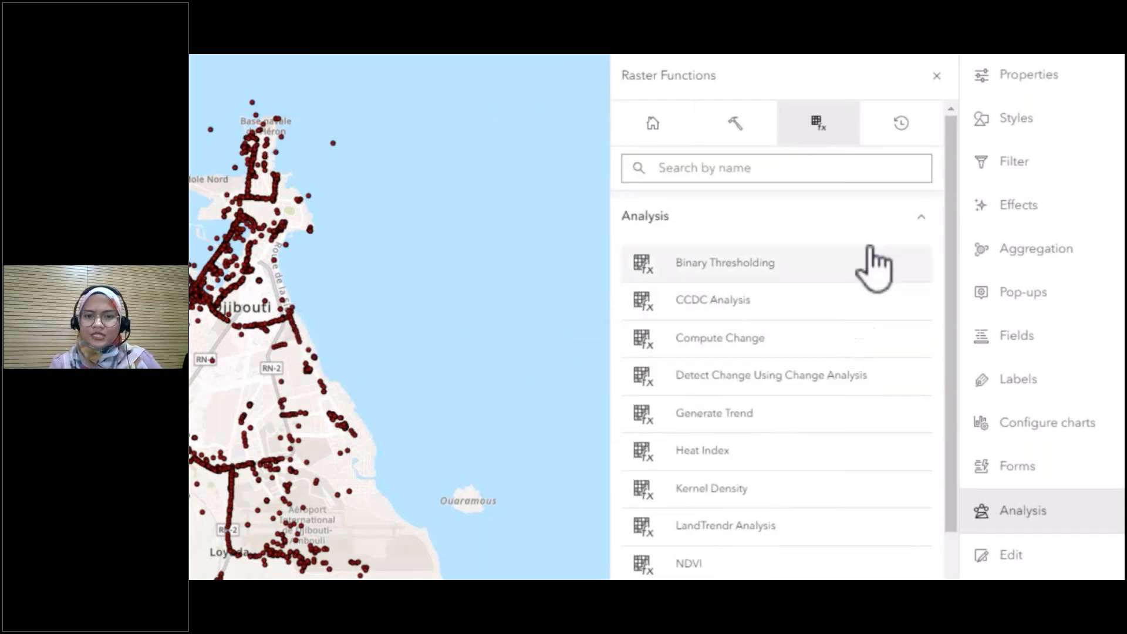
click(898, 126)
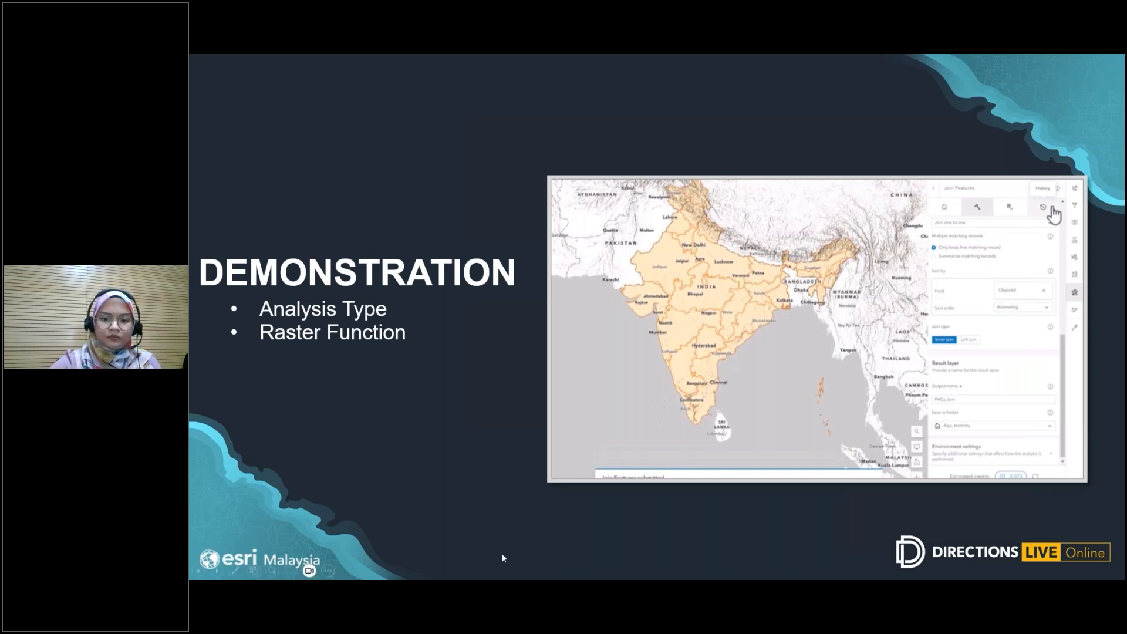
- Close the Andhra Pradesh pop-up and the PHCs attribute table to clear the India map
click(570, 464)
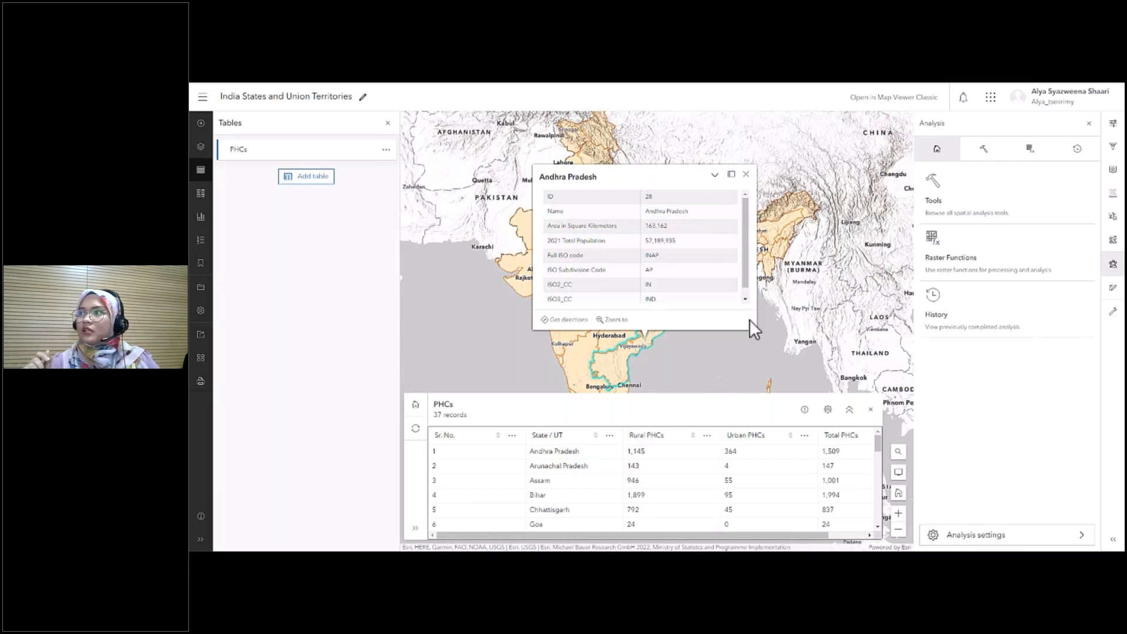
click(747, 177)
click(870, 409)
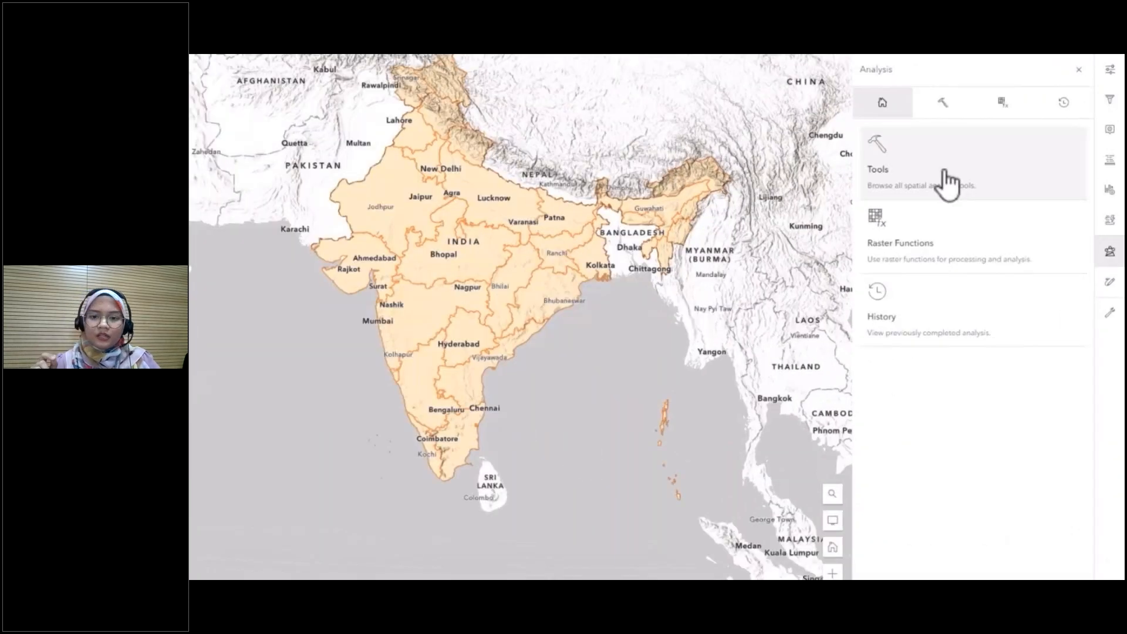
- Search the analysis tools for "join" and open the Join Features tool
click(947, 184)
click(955, 134)
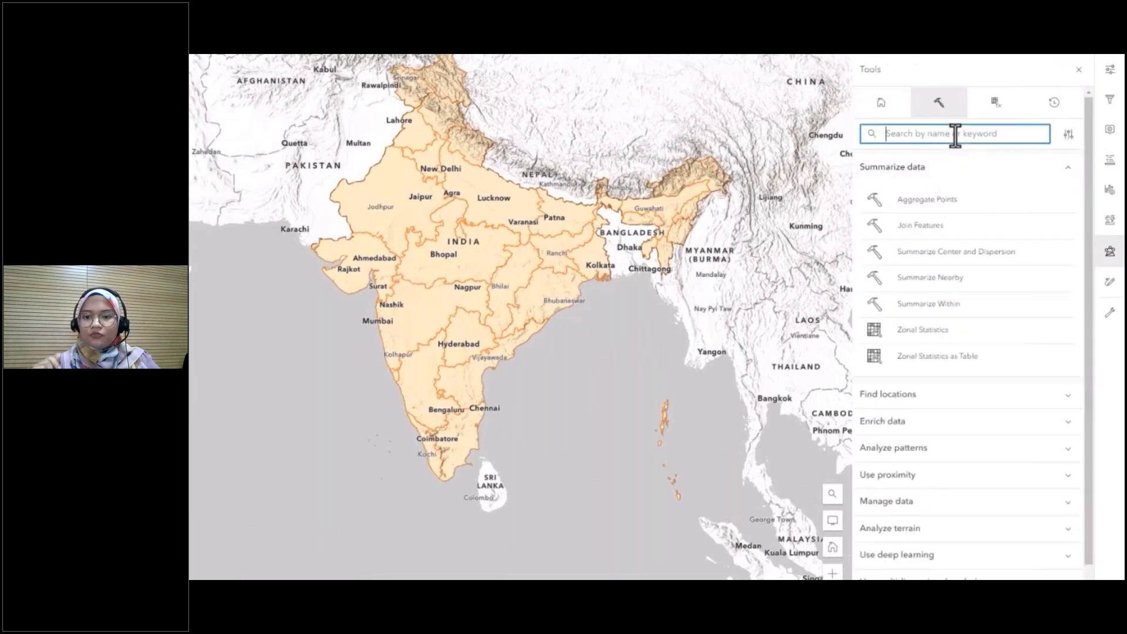
text(join)
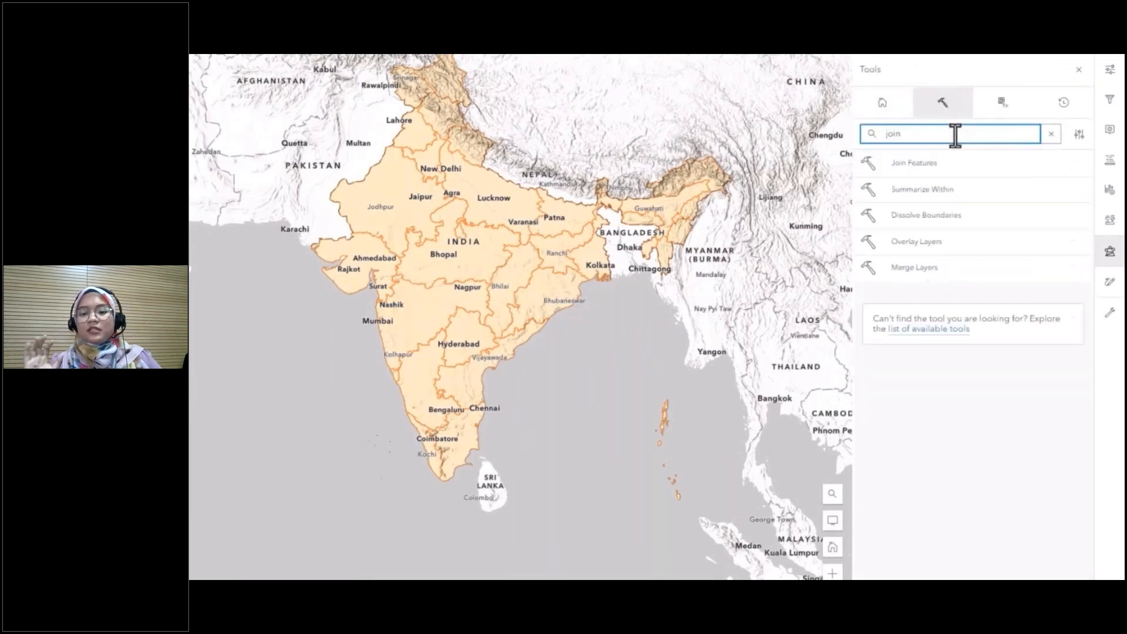
click(955, 165)
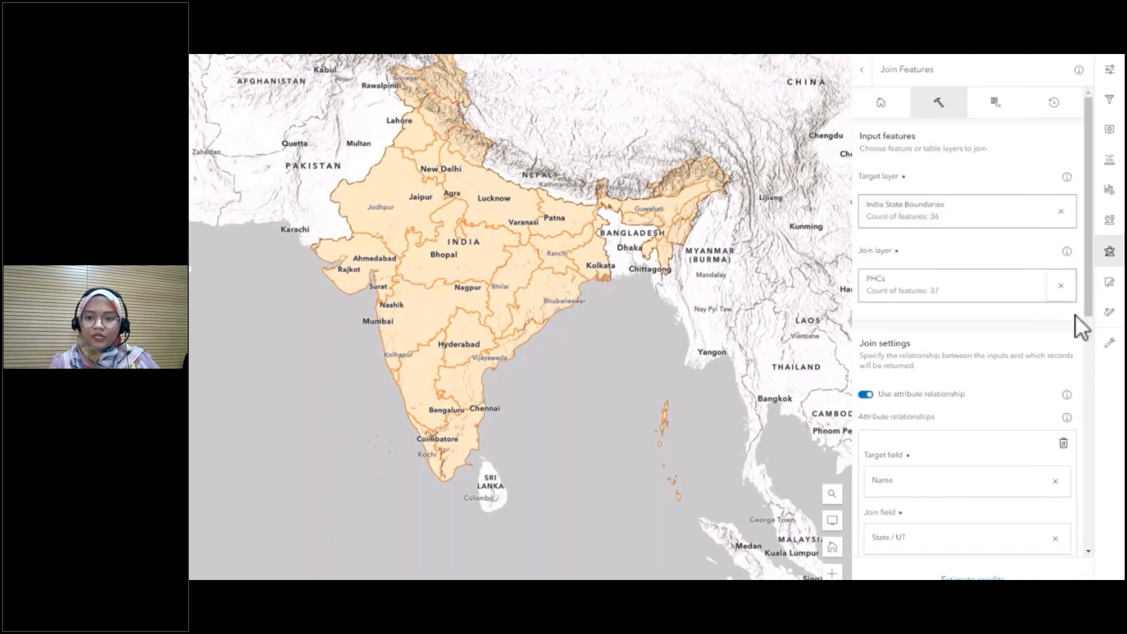
- Name the Join Features result layer "PHCs Join"
scroll(1076, 323, down, 3)
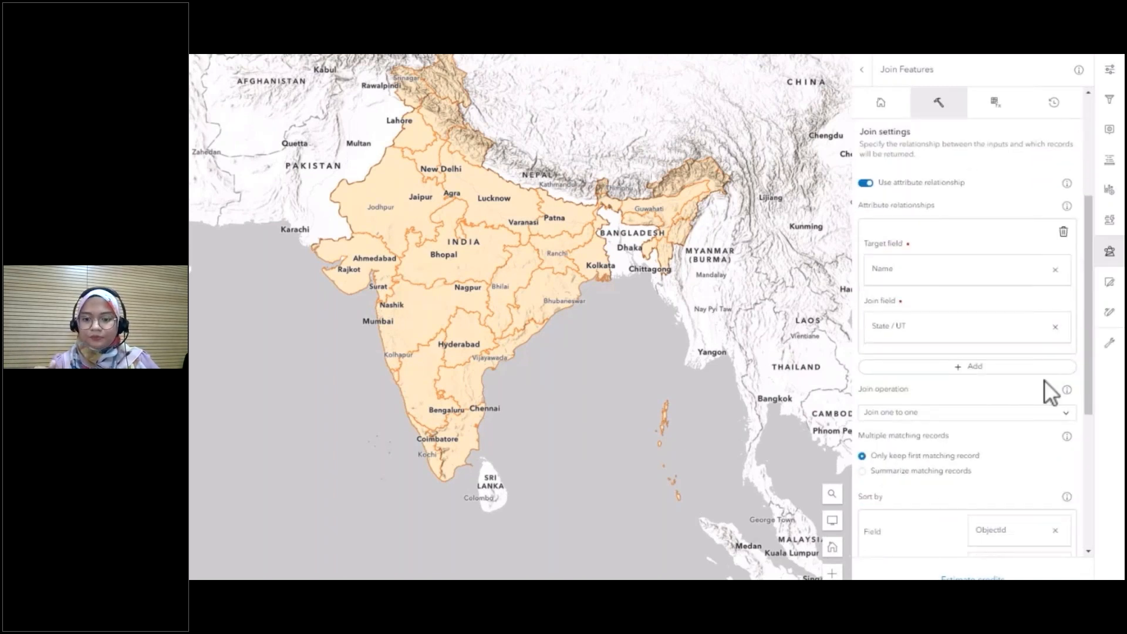
scroll(1045, 379, down, 2)
scroll(986, 388, down, 1)
scroll(981, 403, down, 1)
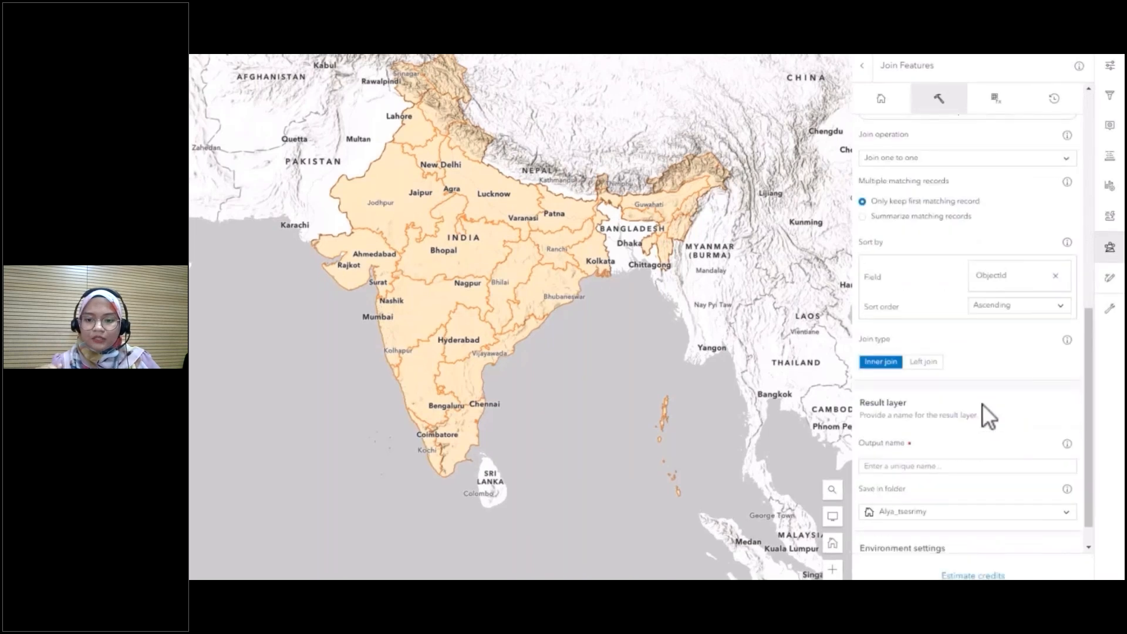
scroll(982, 403, down, 1)
click(952, 395)
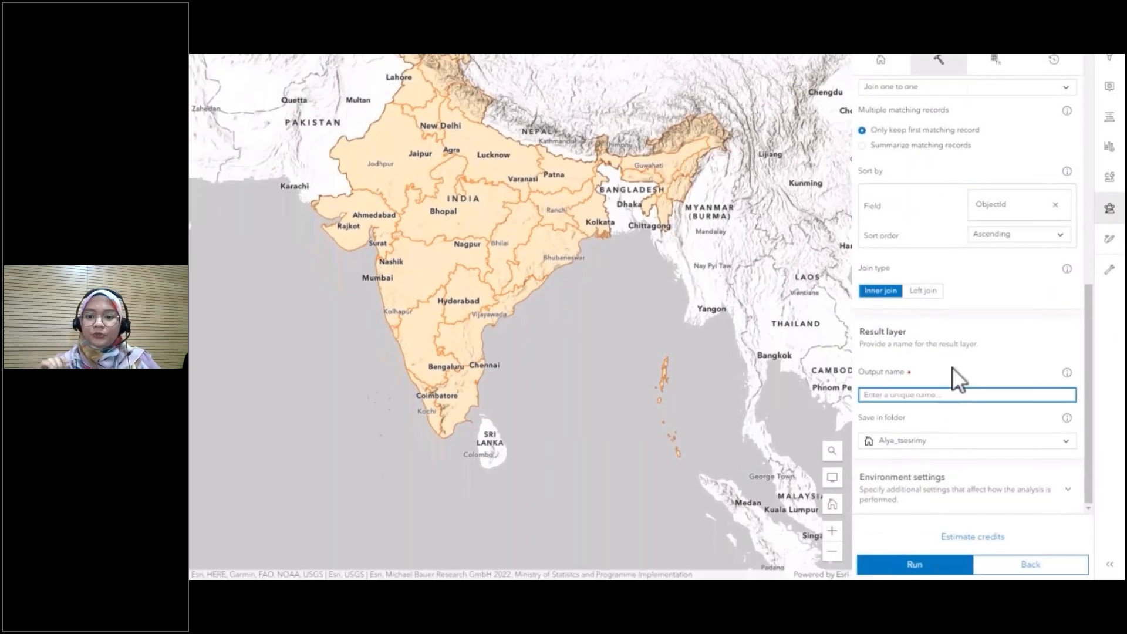
text(PHCs J)
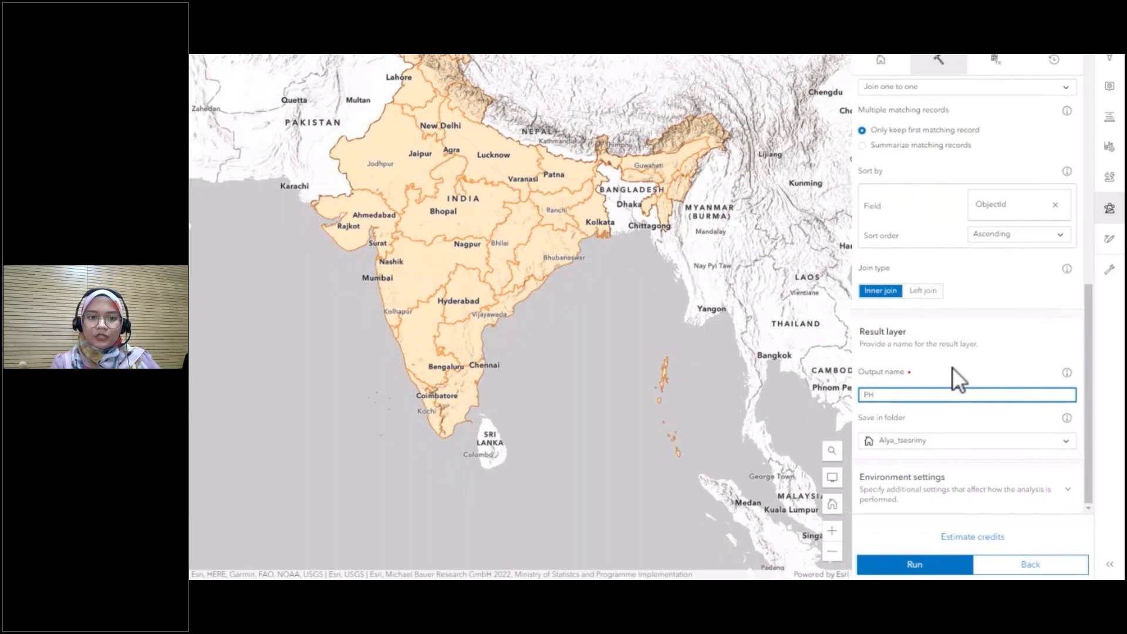
text(oin)
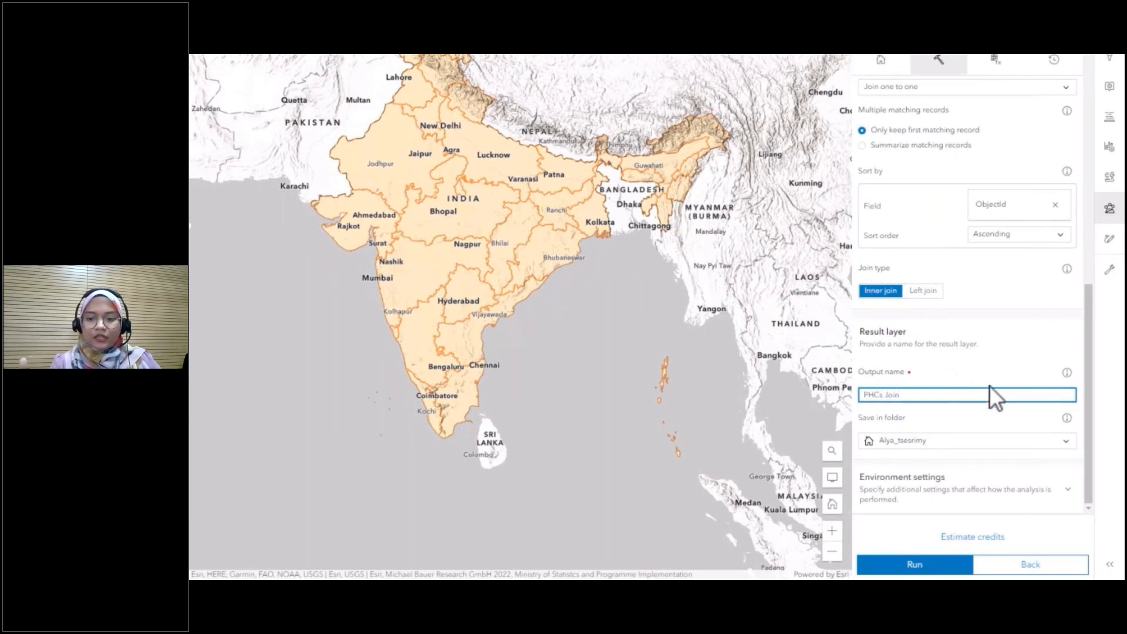
- Estimate the credits for Join Features and run it, viewing its progress in the analysis history
click(971, 536)
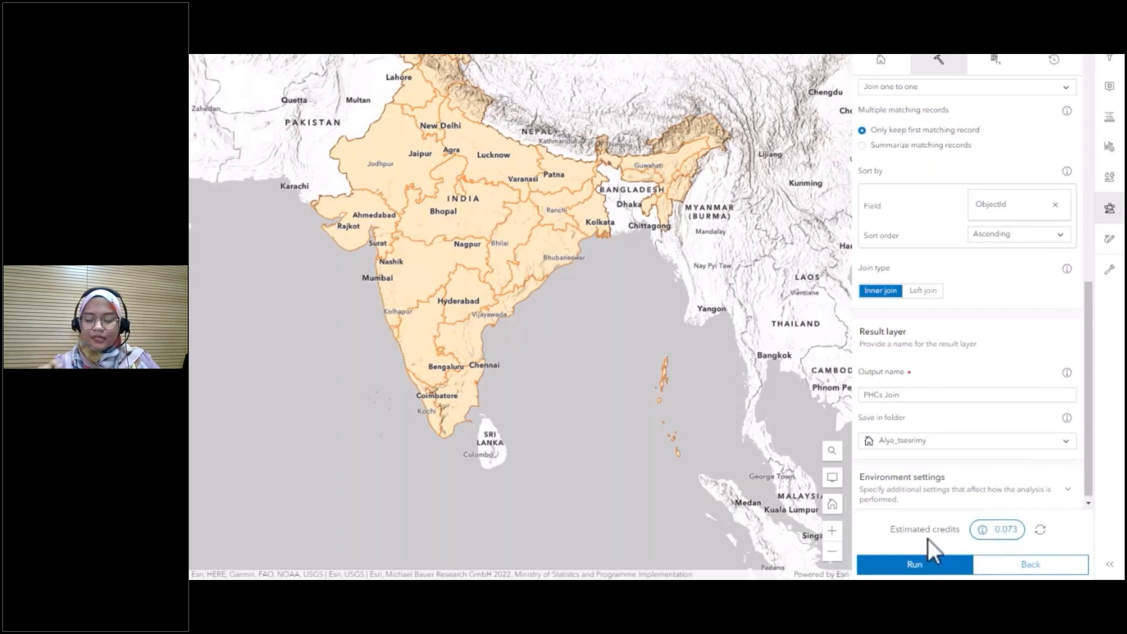
click(918, 567)
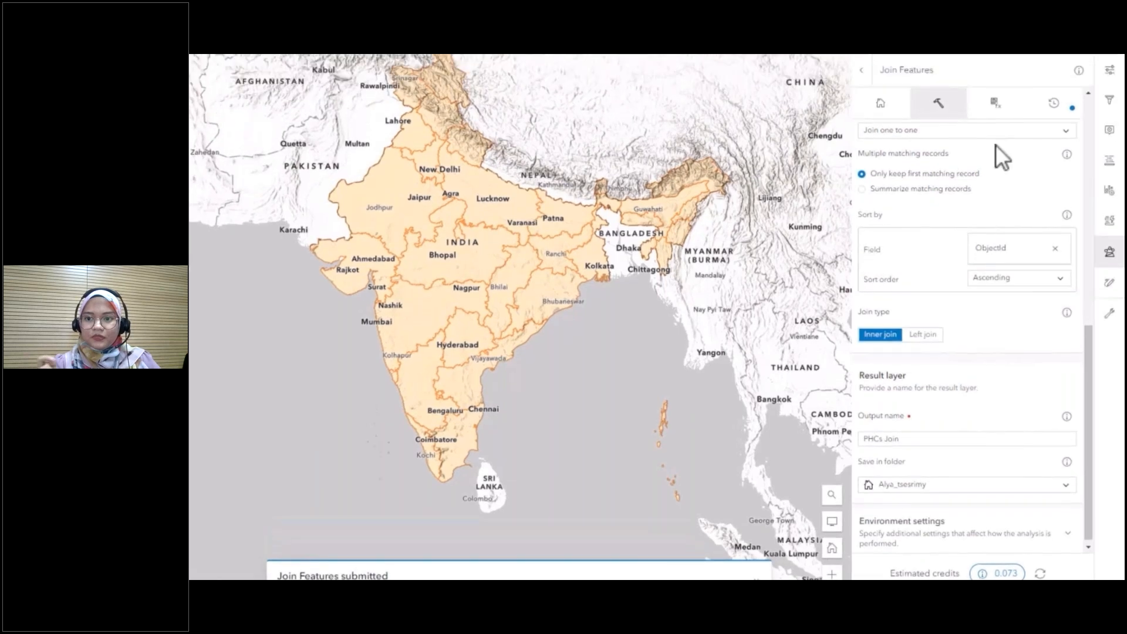
click(1069, 103)
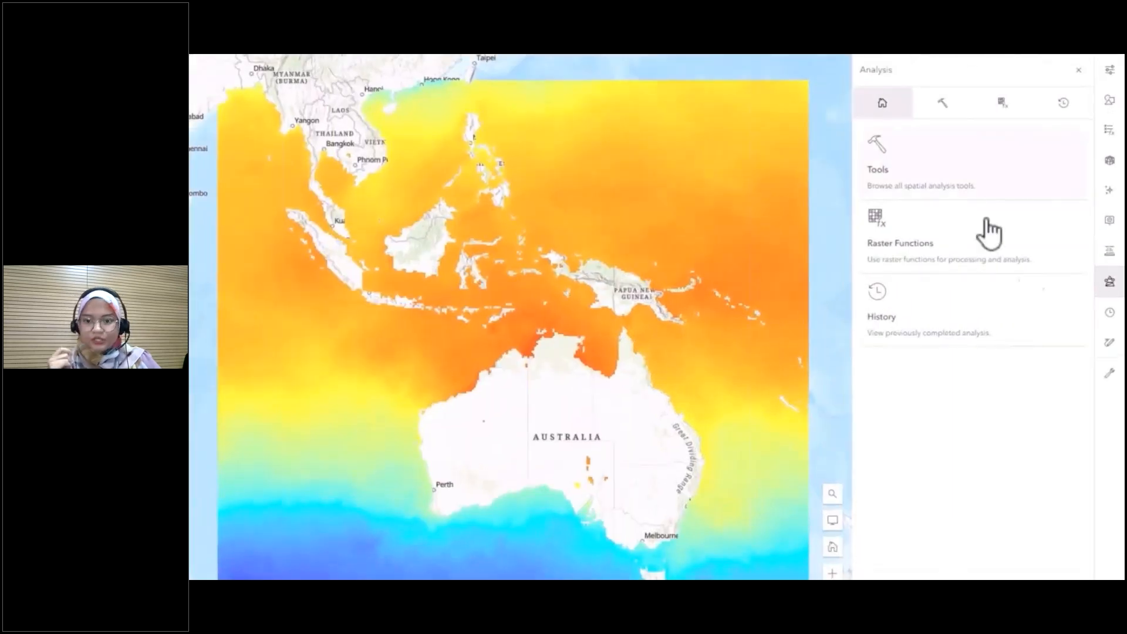
- Show the list of analysis tools for the sea surface temperature map and filter it to raster analysis only
click(966, 172)
click(1073, 137)
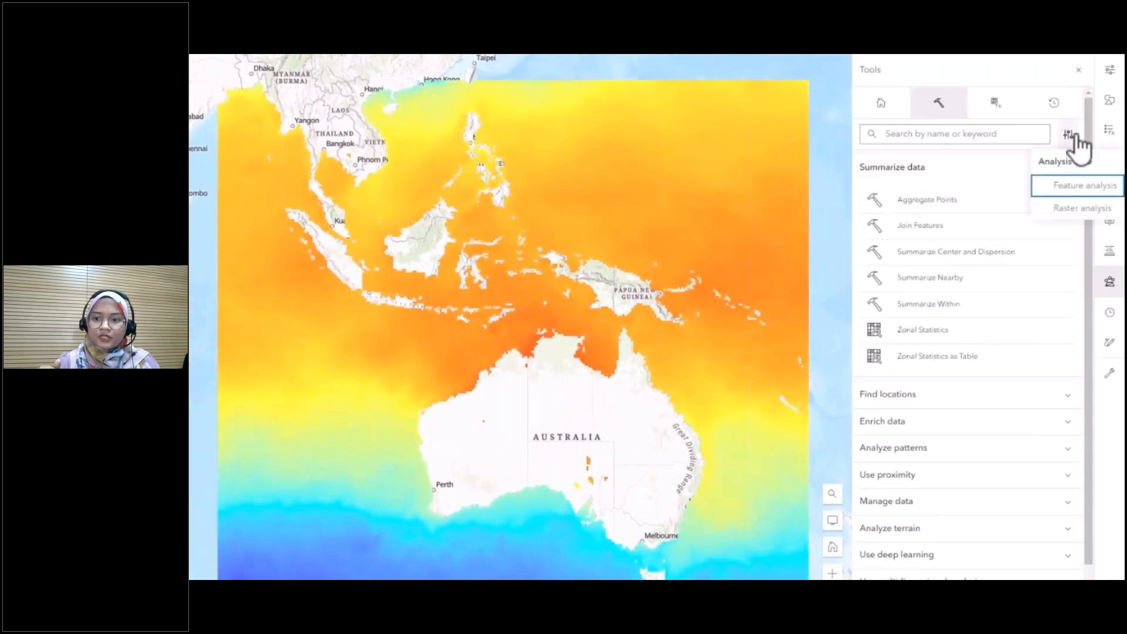
click(1063, 210)
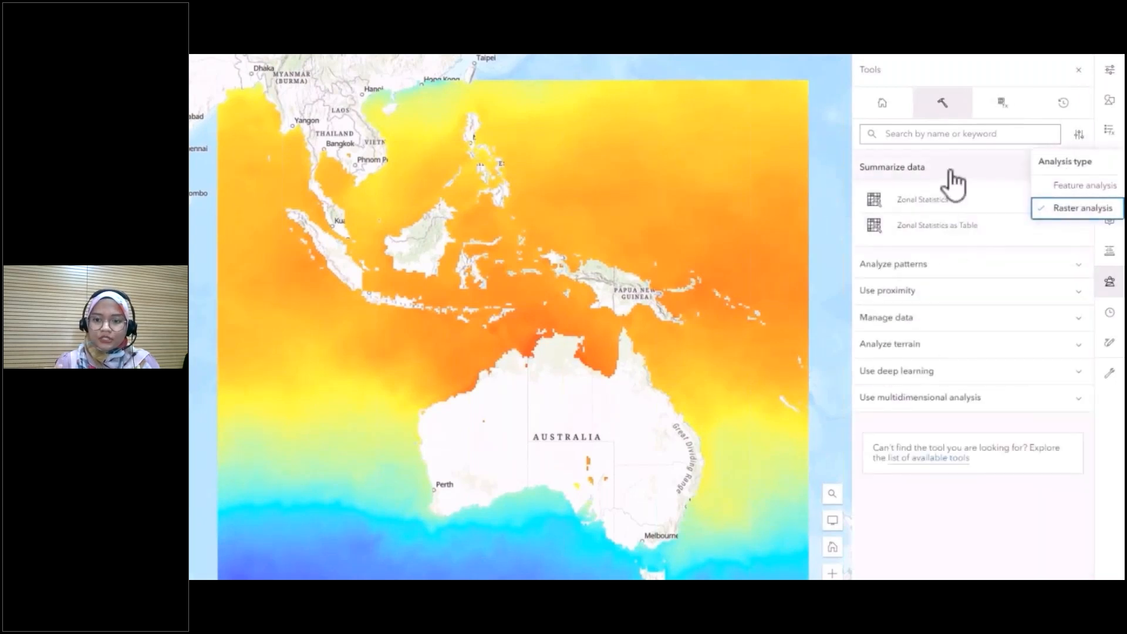
click(1079, 136)
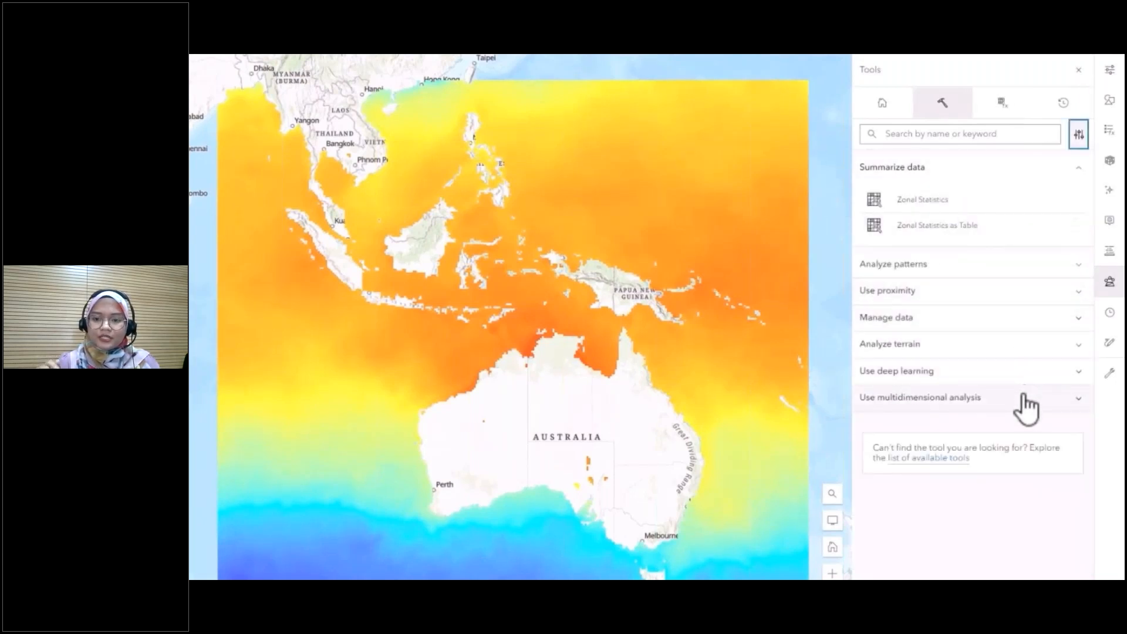
- Open the Generate Trend Raster tool from the multidimensional analysis category
click(1024, 411)
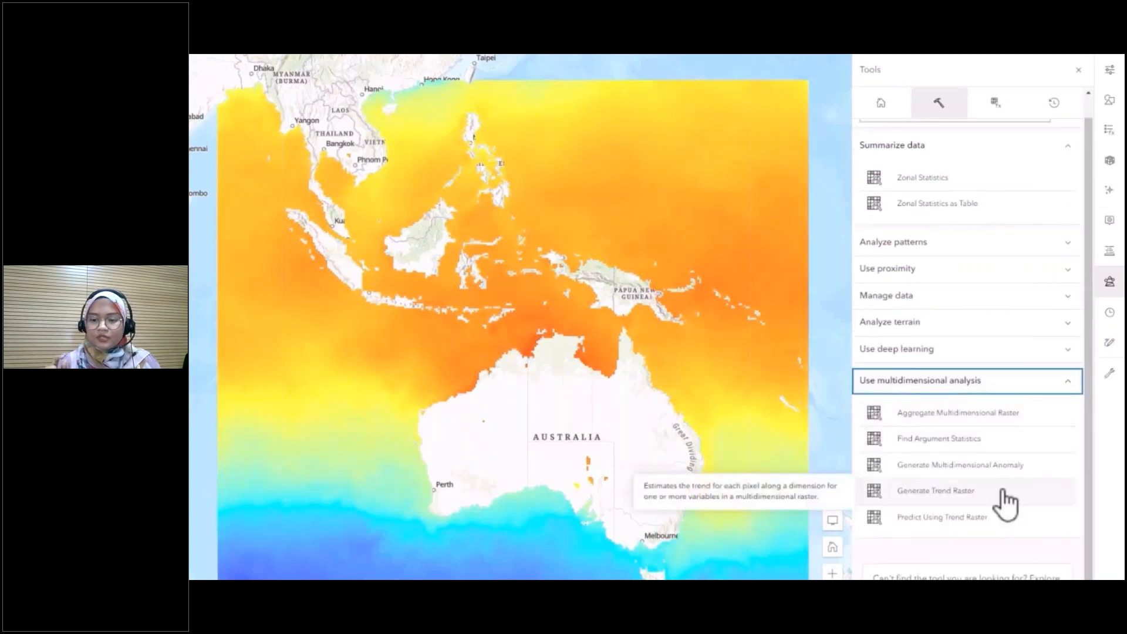
click(1004, 492)
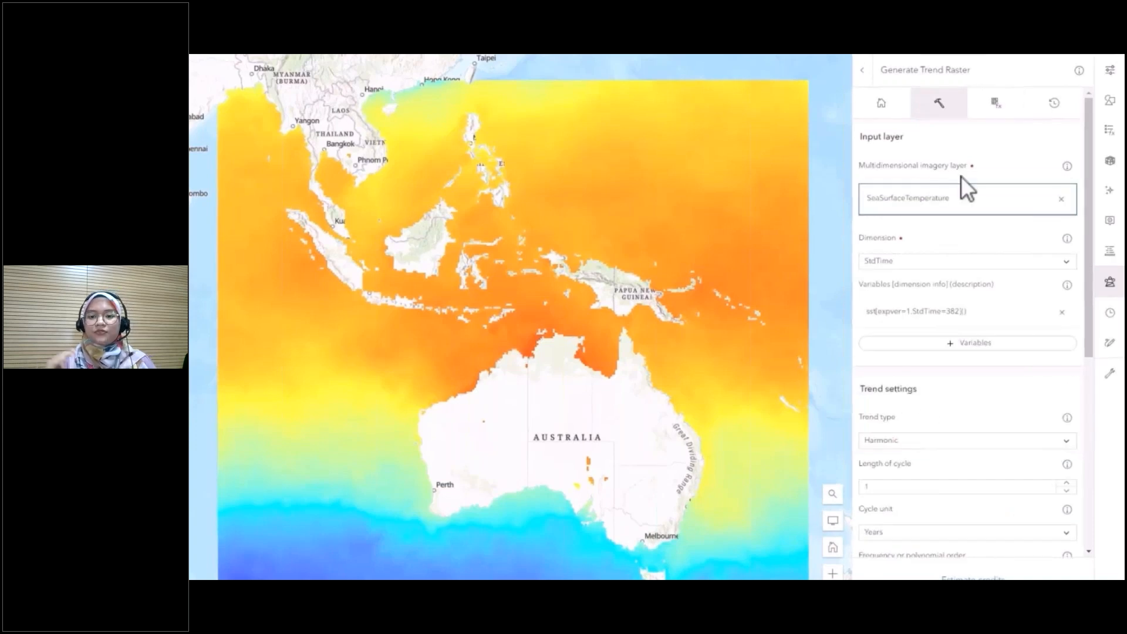
- Name the Generate Trend Raster result layer "Sea Surface Trend"
scroll(986, 318, down, 5)
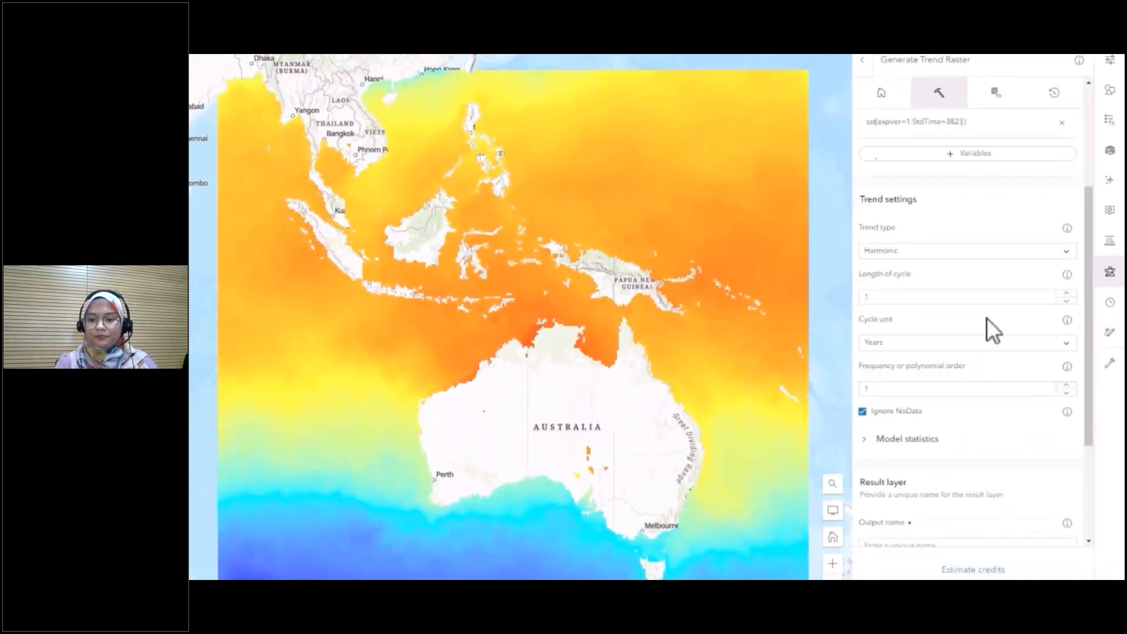
scroll(987, 286, down, 1)
click(955, 349)
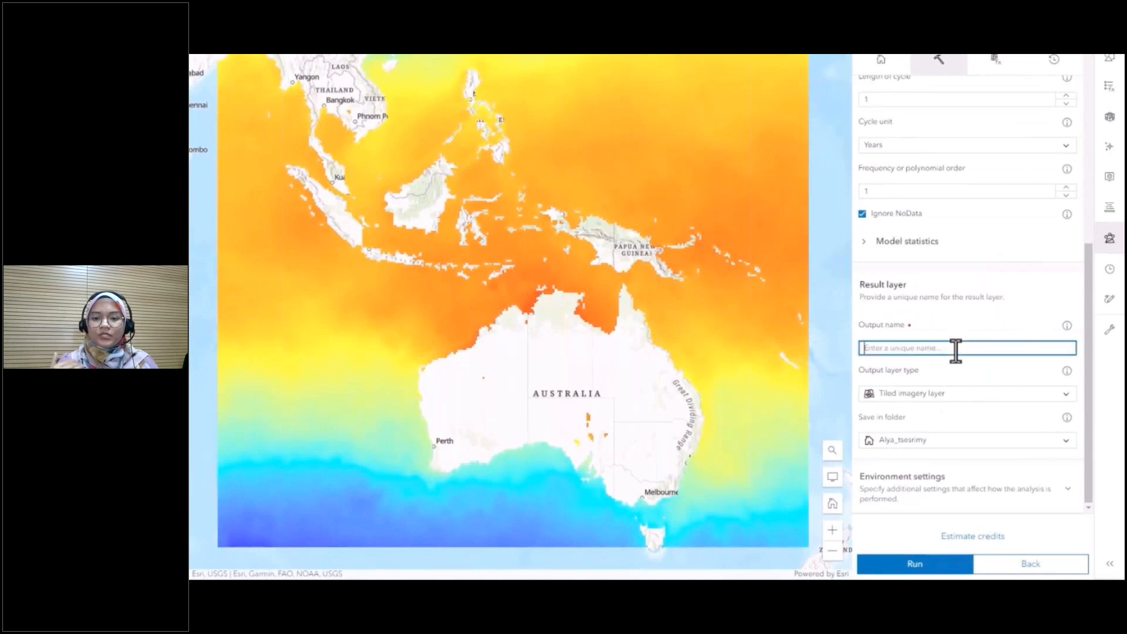
text(S)
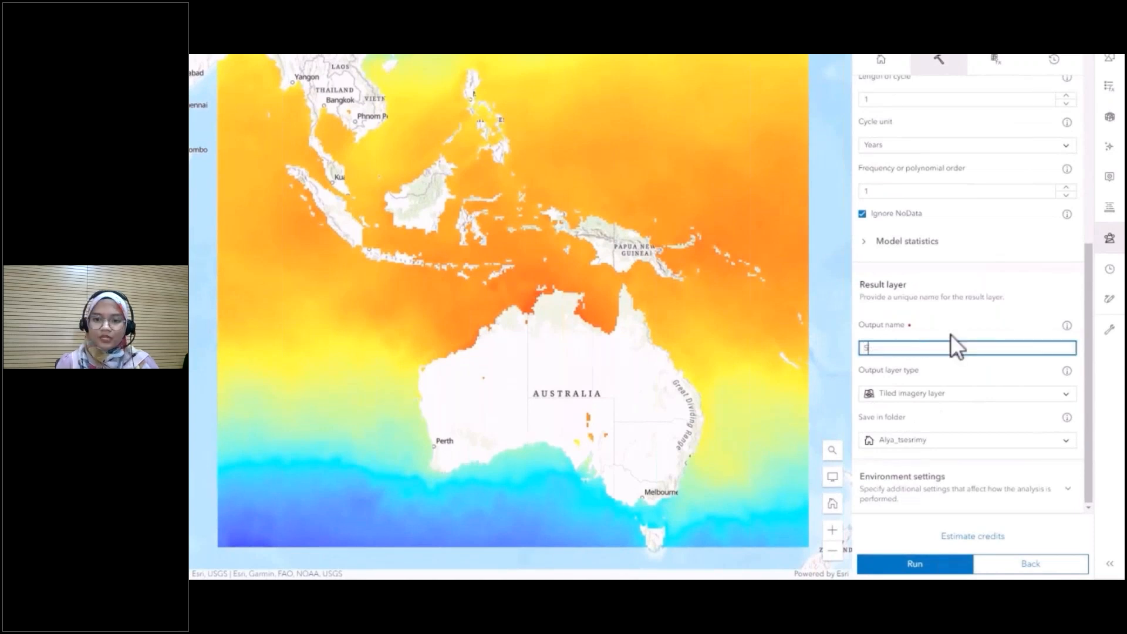
text(ea Surfa)
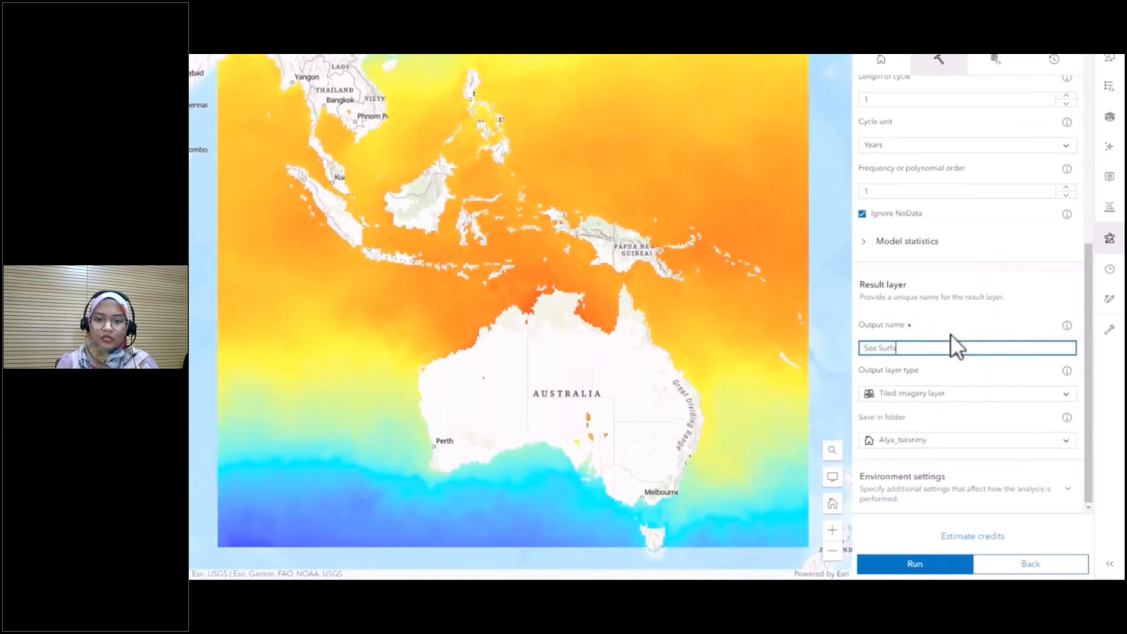
text(ce Trend)
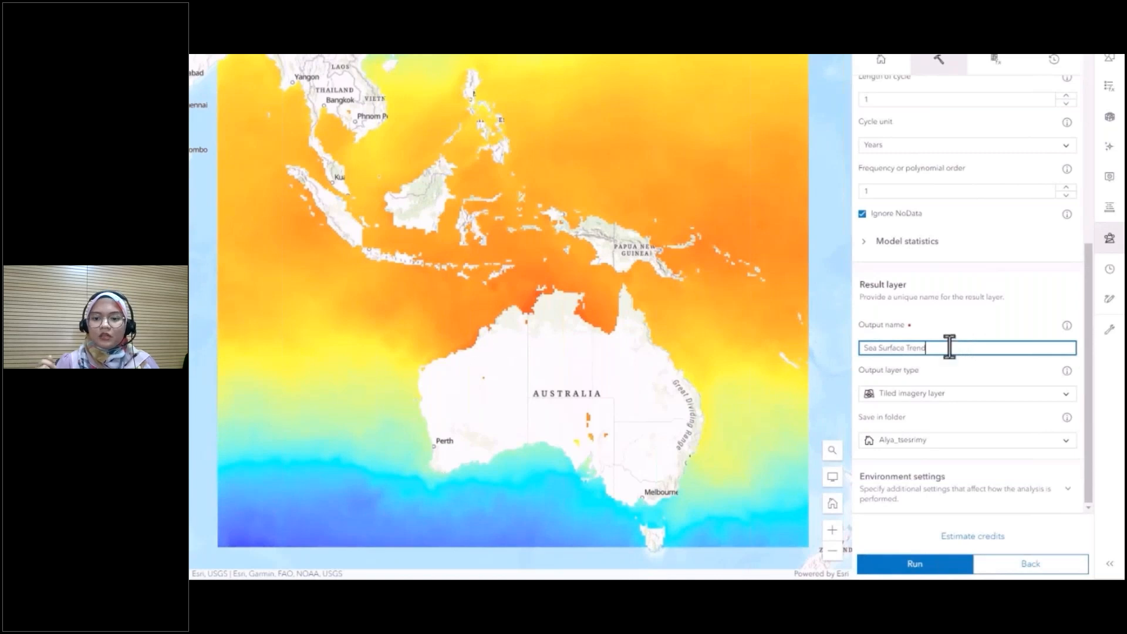
- Estimate the credits for Generate Trend Raster and run it, viewing the submitted job's status
click(979, 536)
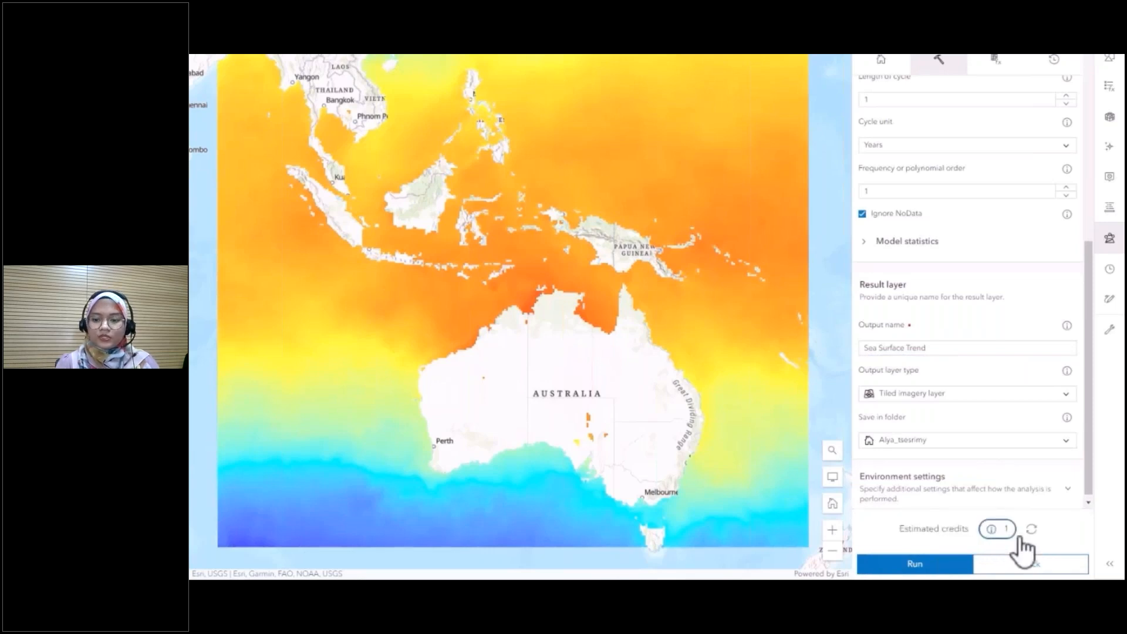
click(888, 565)
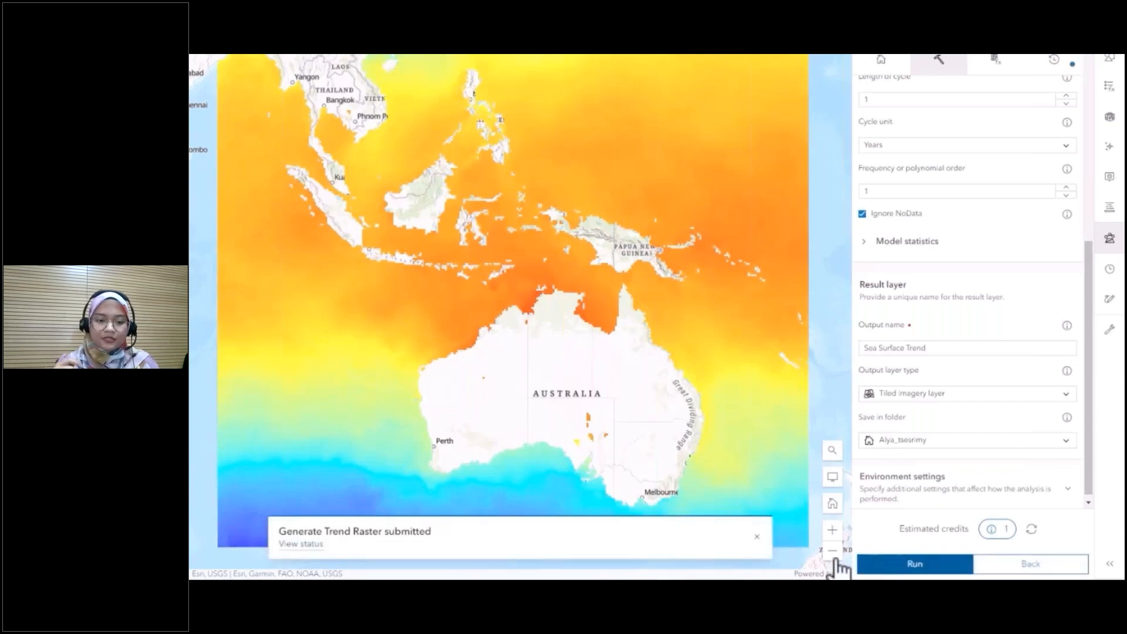
click(315, 546)
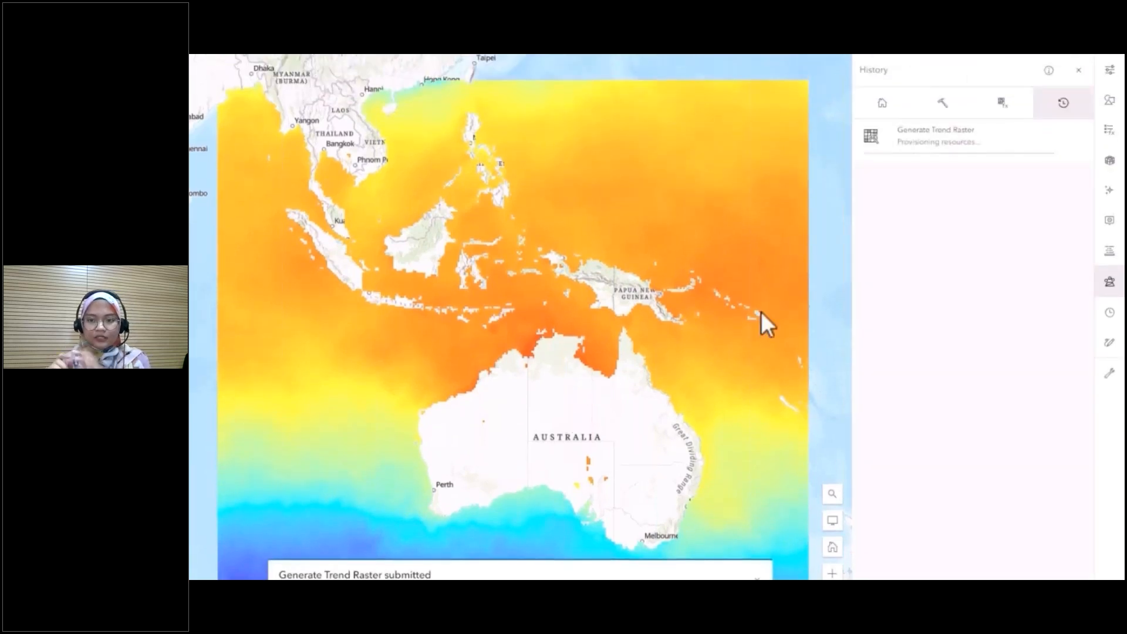
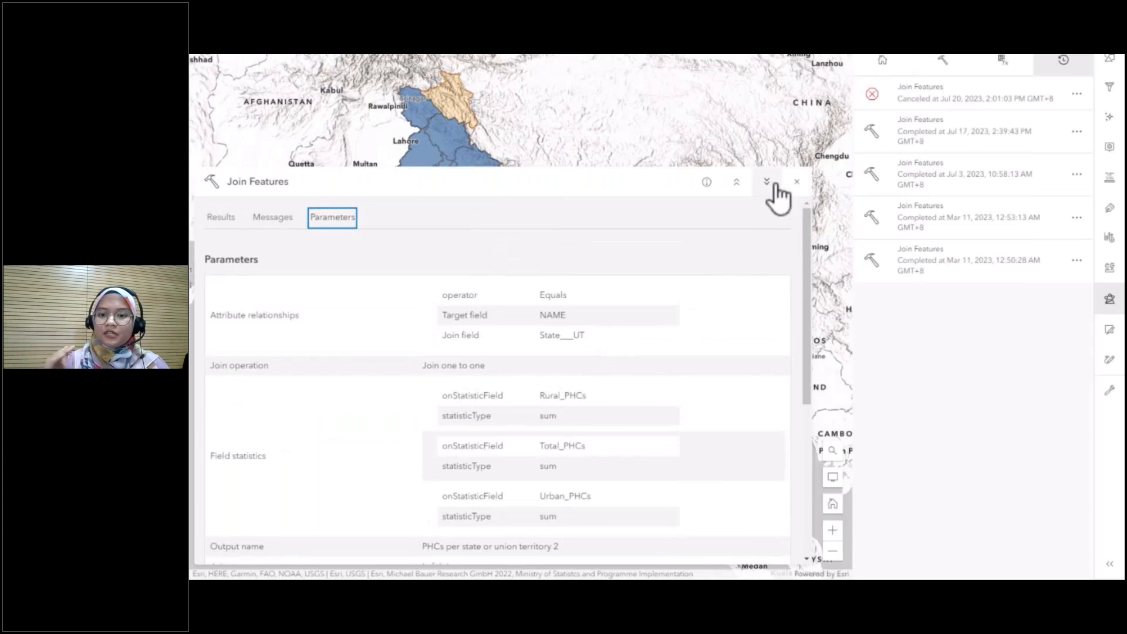
- Reopen the Join Features run completed on Jul 17, 2023 from the analysis history and review its join settings
click(768, 183)
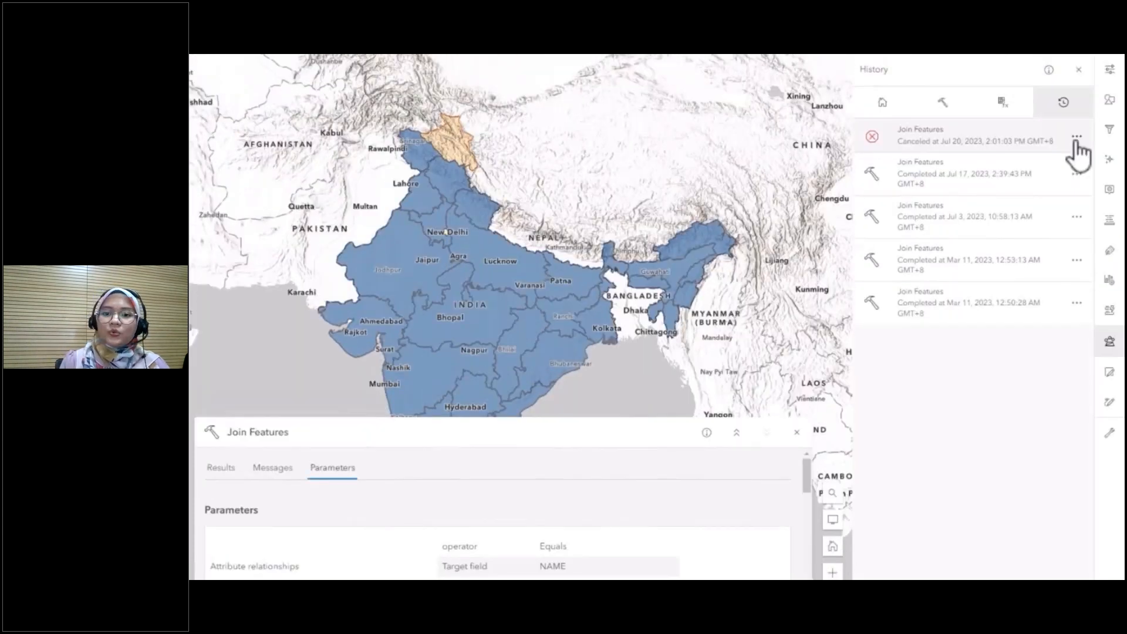
click(1076, 137)
click(1061, 183)
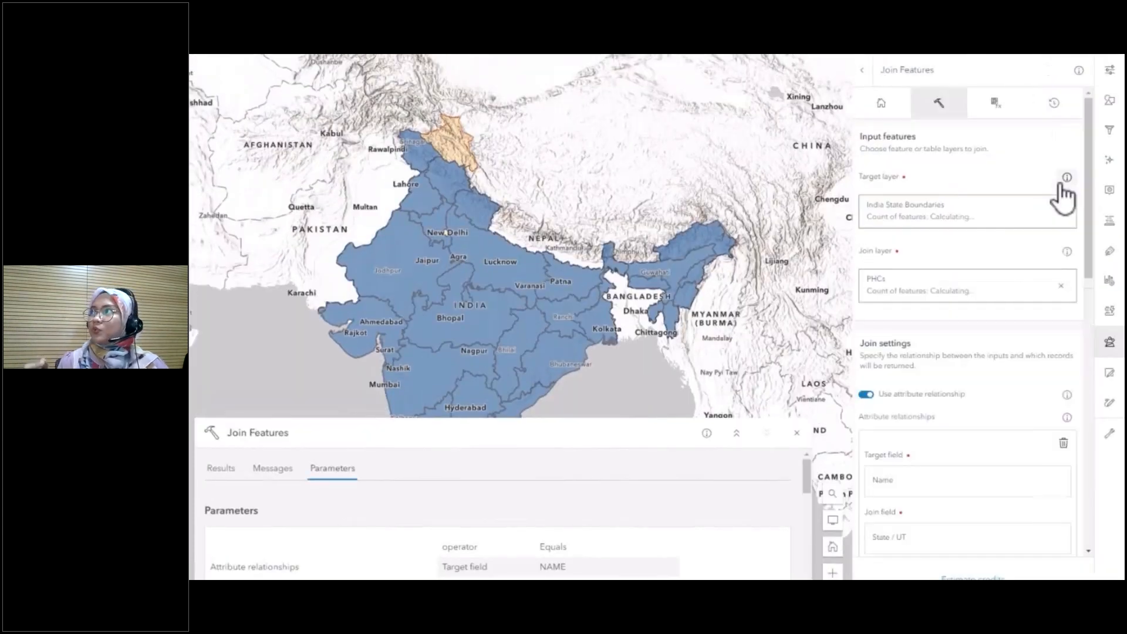
scroll(977, 400, down, 5)
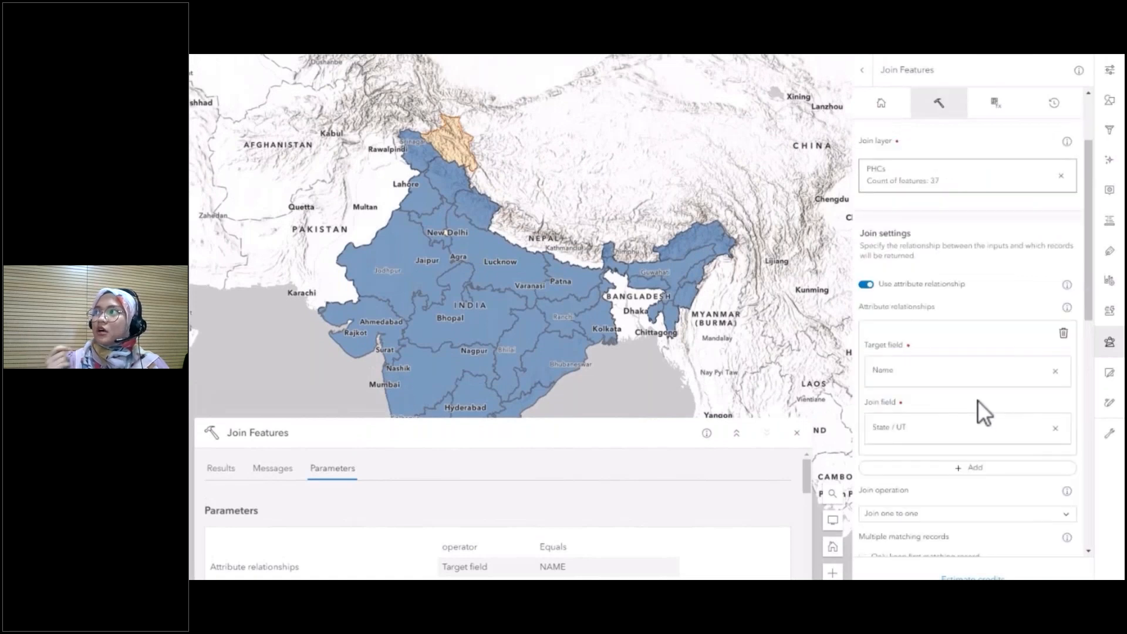
scroll(981, 394, down, 4)
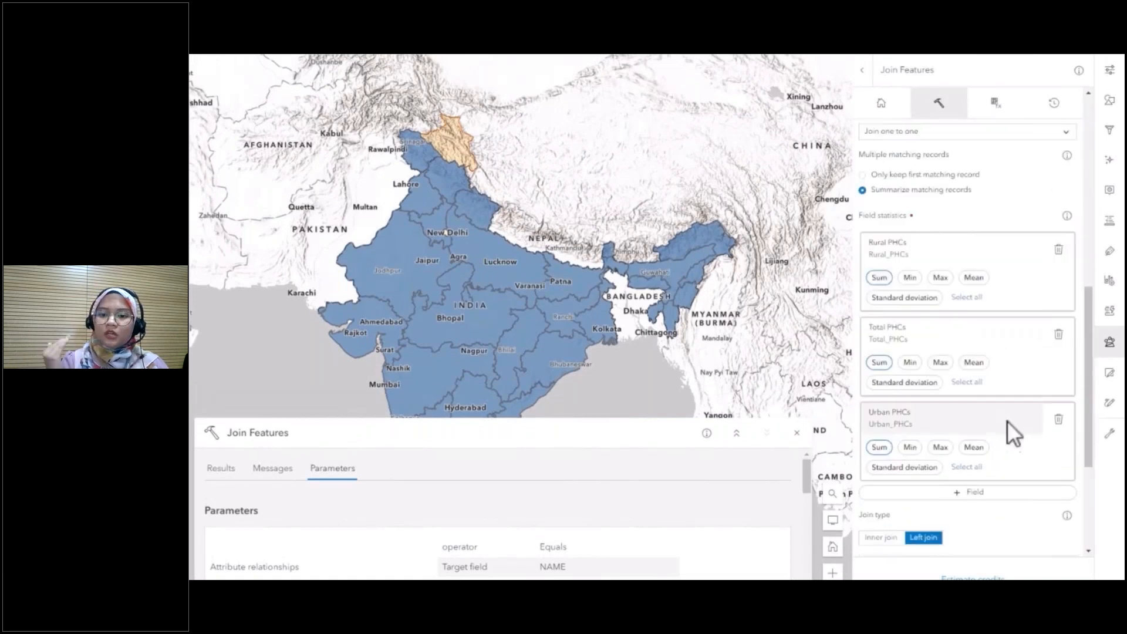
scroll(1018, 400, down, 5)
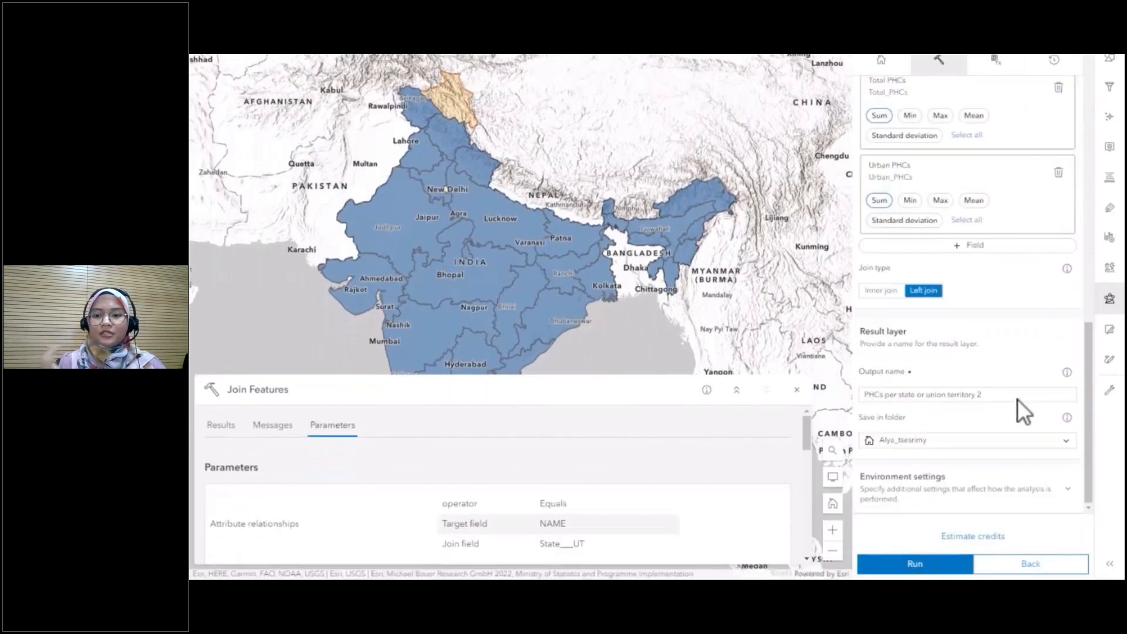
- Estimate the credits for the reopened Join Features tool and run it, viewing the submitted job's status
click(957, 537)
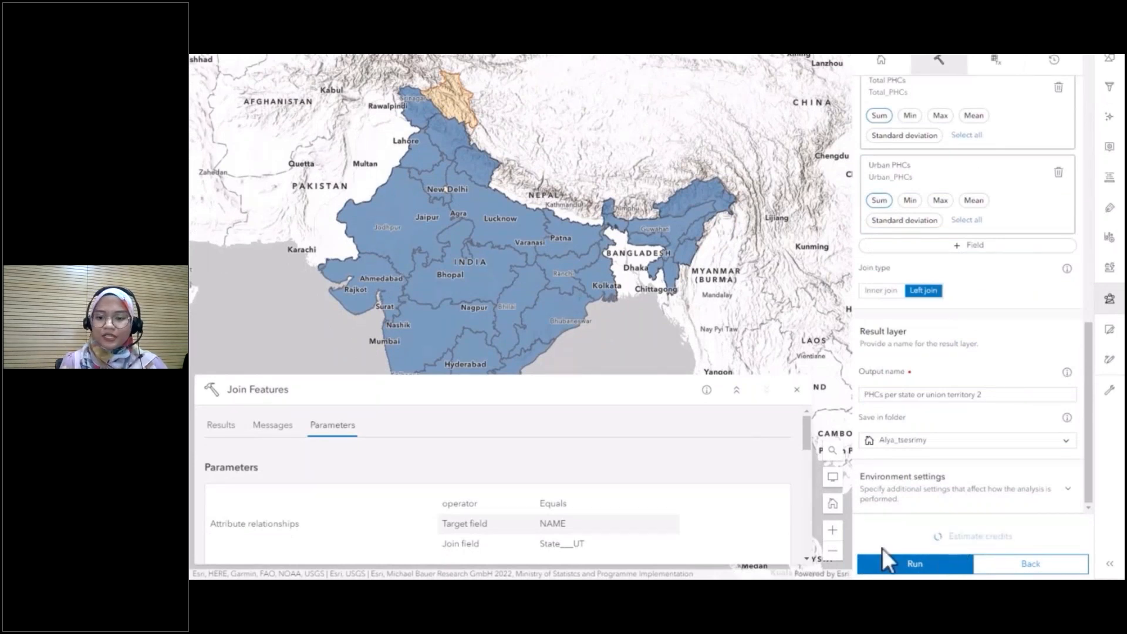
click(926, 570)
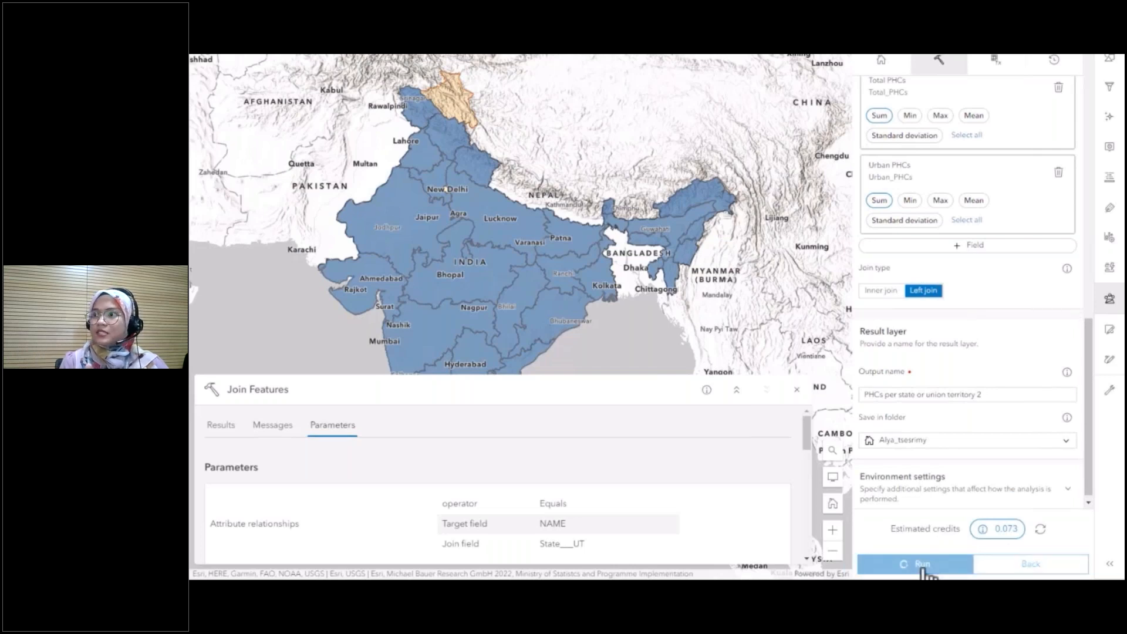
click(313, 549)
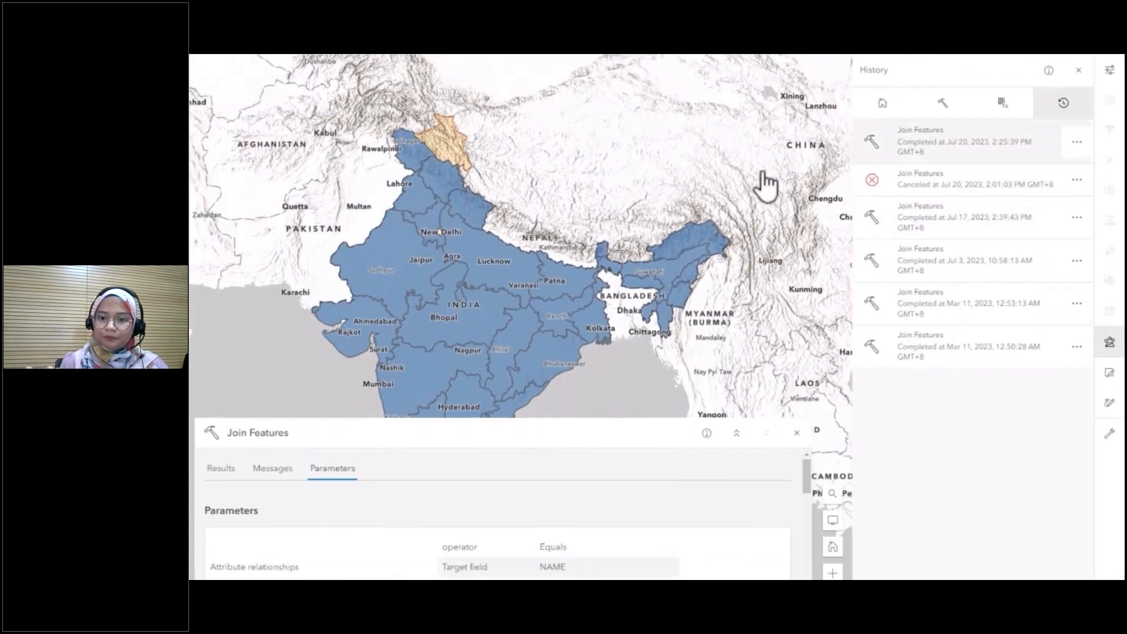
- Close the Join Features job details and hide the PHCs Join layer on the map
click(797, 432)
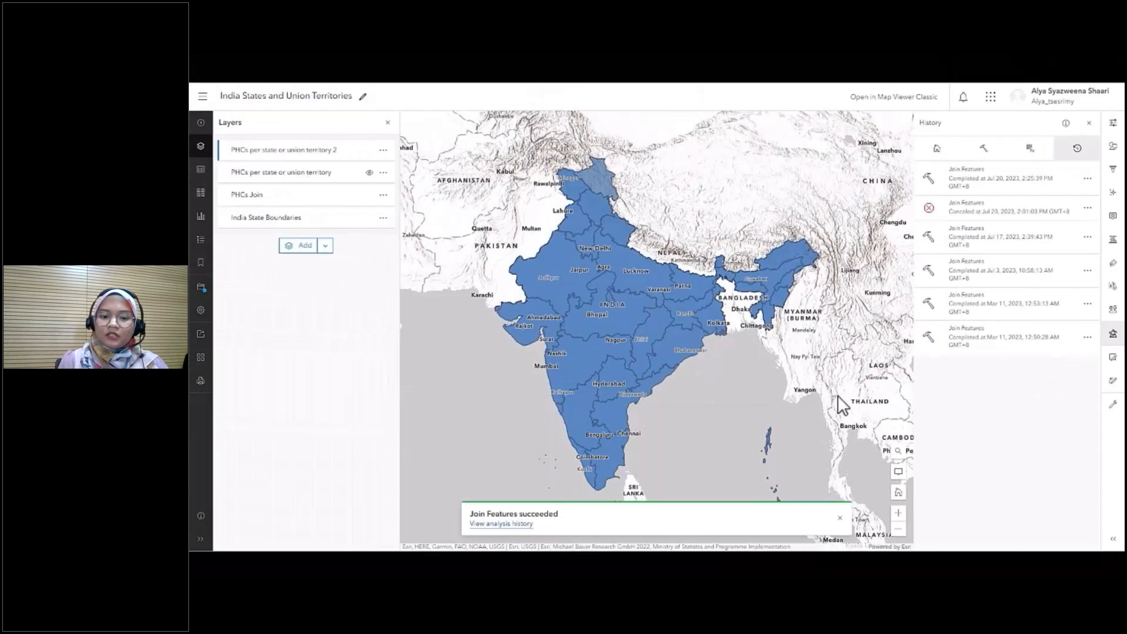
click(370, 195)
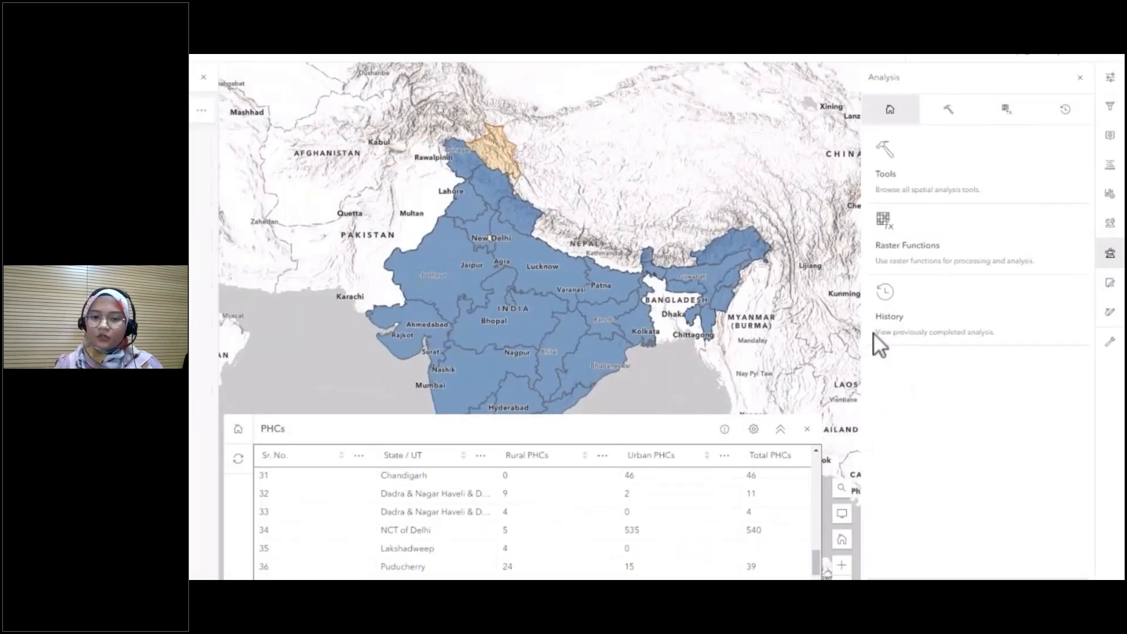
- Reopen the Join Features run completed on Jul 3, 2023 from the analysis history
click(938, 308)
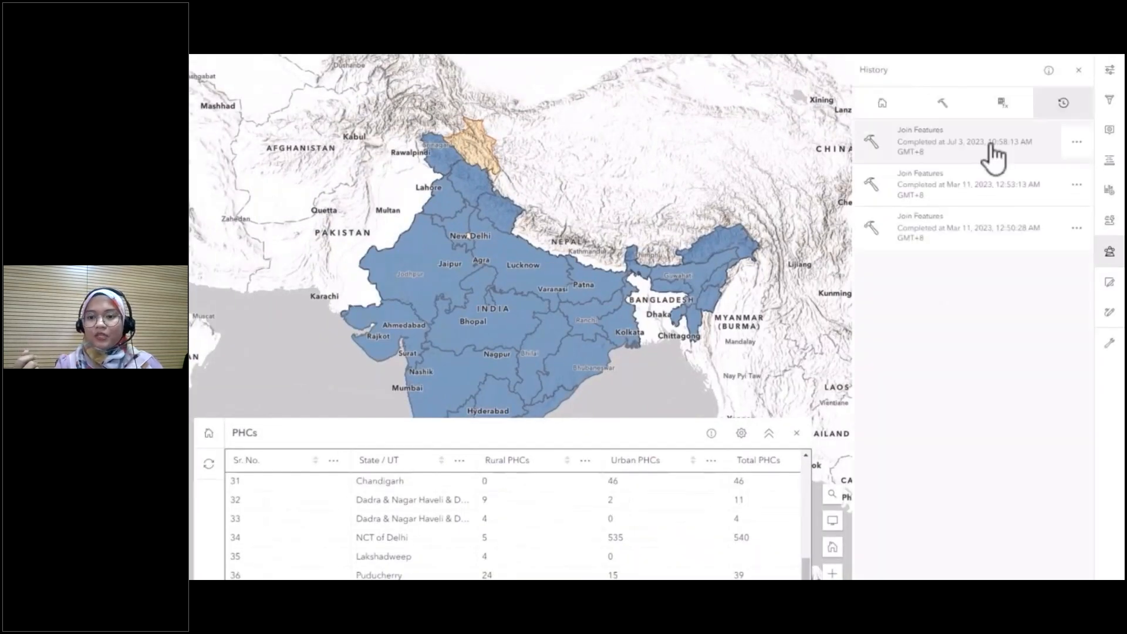
click(1078, 142)
click(1050, 187)
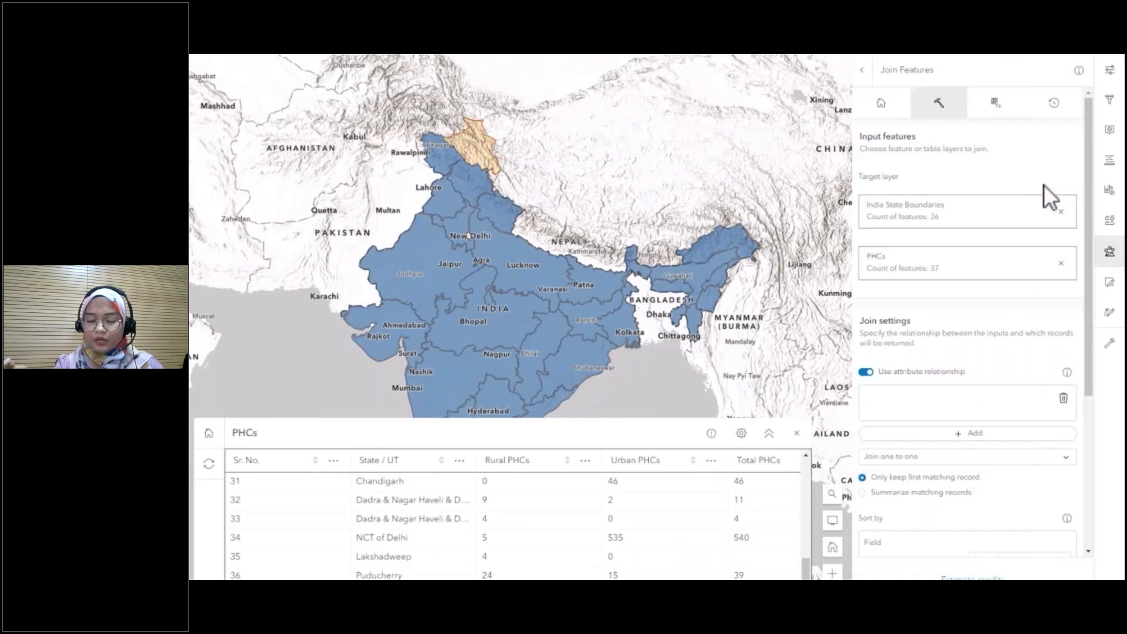
- Summarize matching records in Join Features and add field statistics for Rural PHCs, Total PHCs and Urban PHCs
scroll(1046, 280, down, 8)
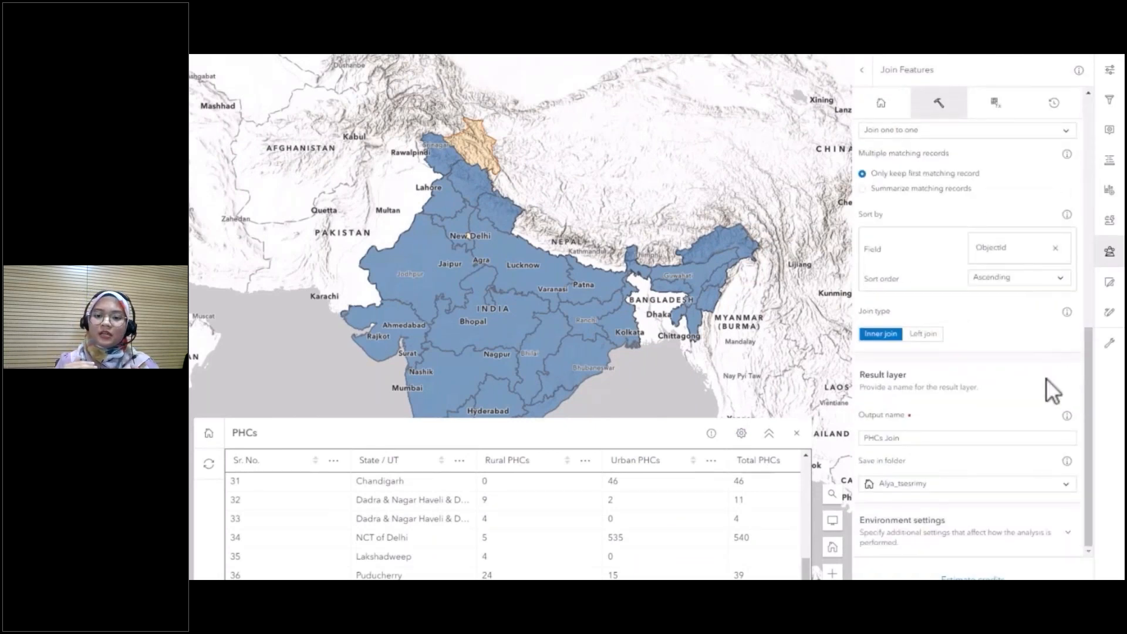
scroll(895, 422, up, 3)
click(862, 330)
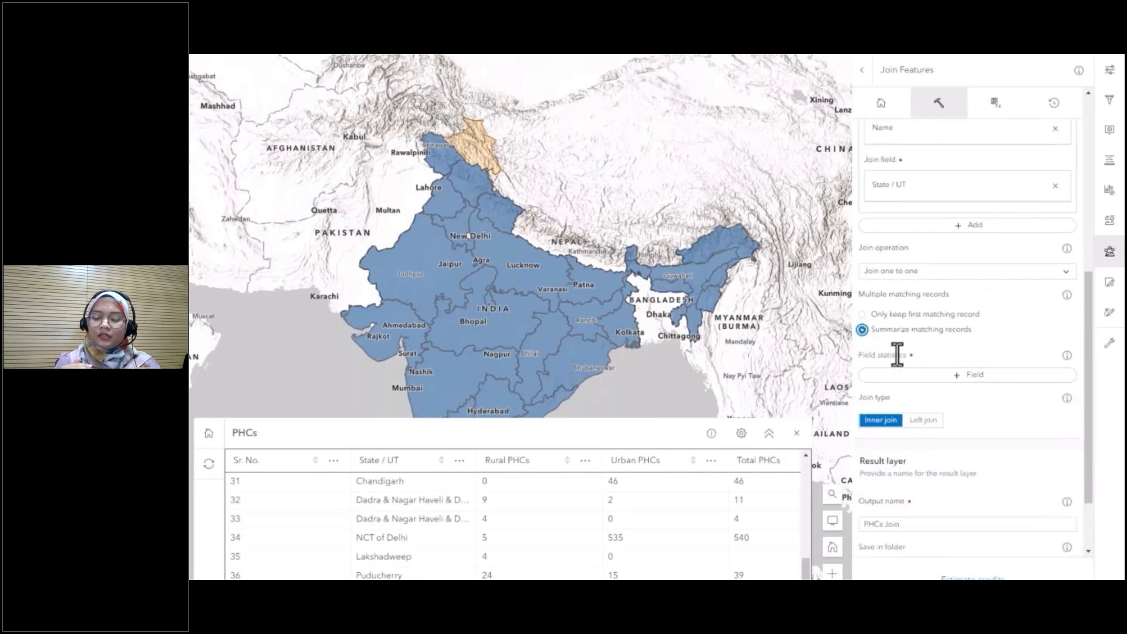
click(906, 378)
click(700, 301)
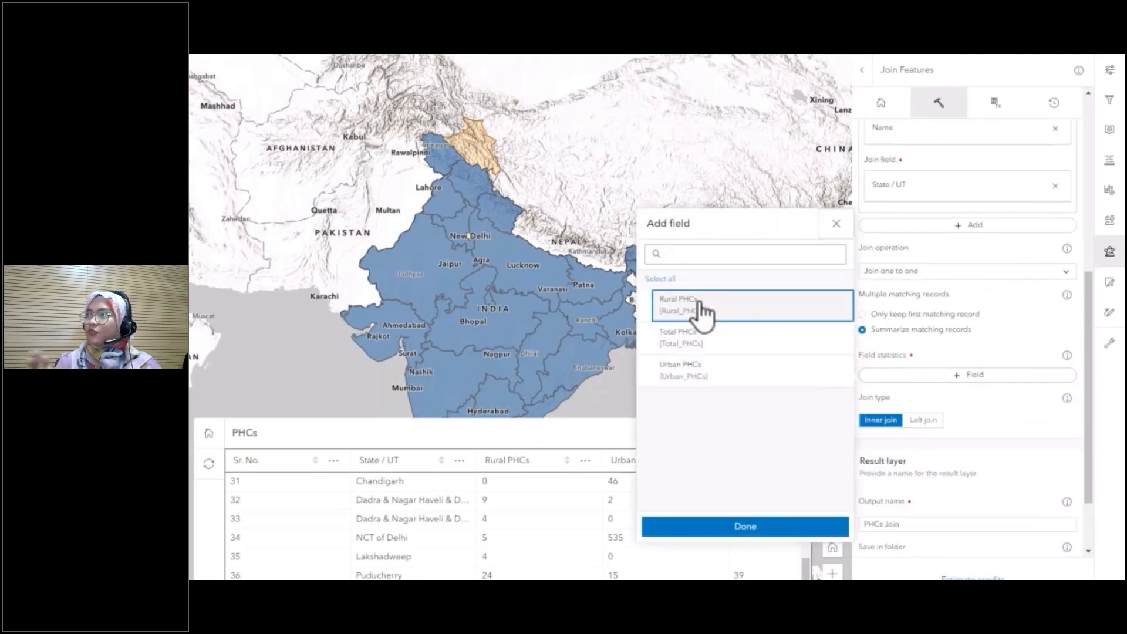
click(678, 338)
click(681, 370)
click(765, 529)
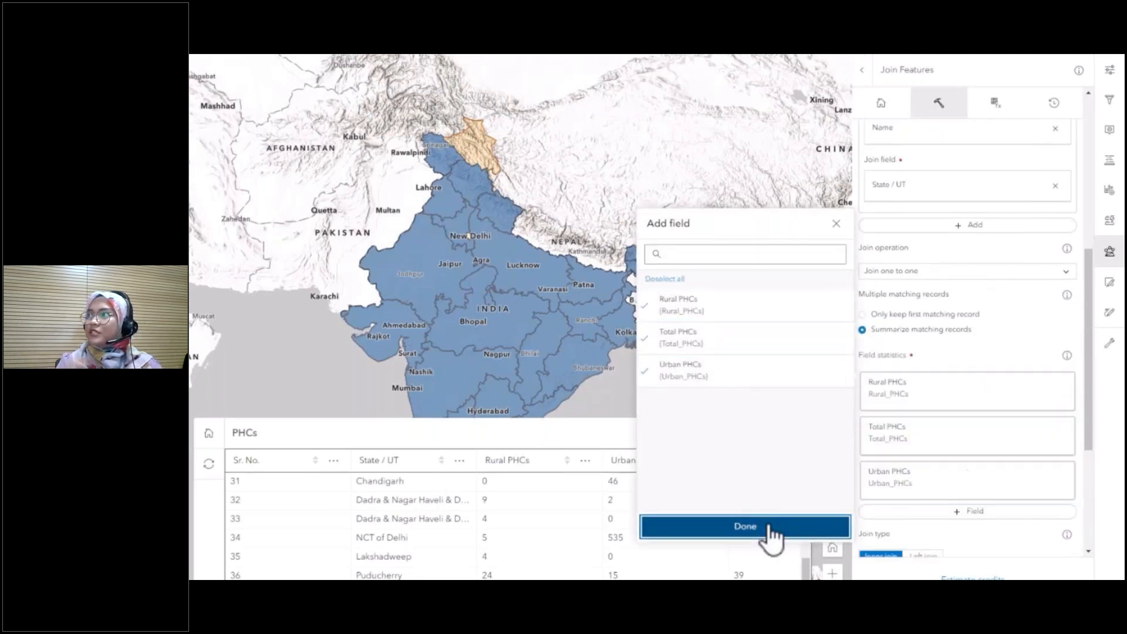
- Set the join type to Left join and name the result layer "PHCs per state or union territory"
scroll(951, 432, down, 5)
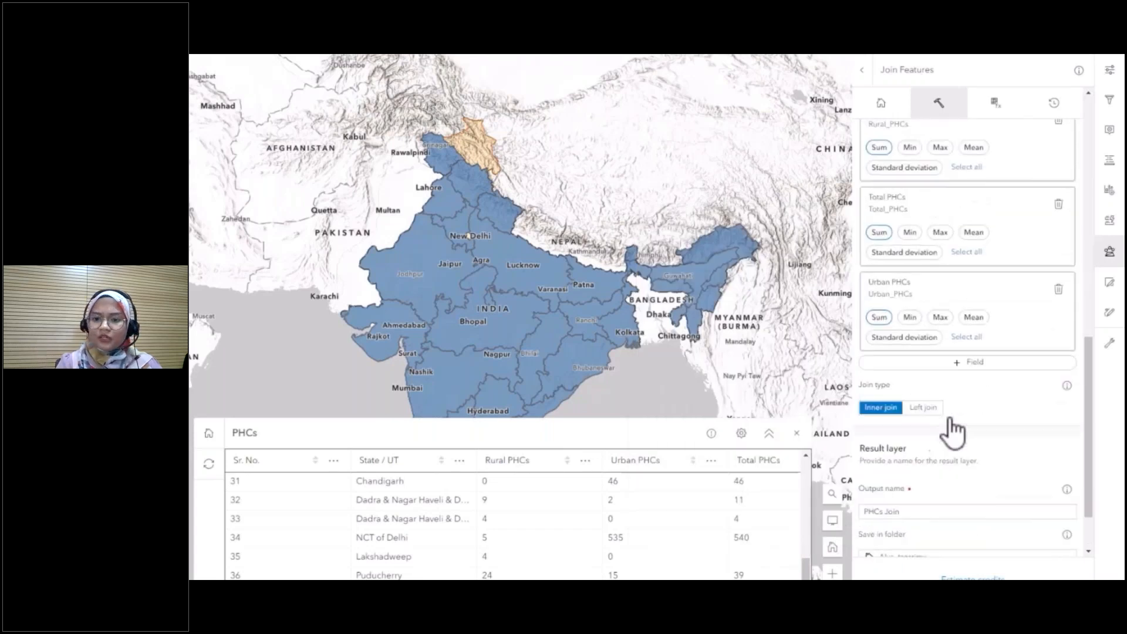
click(923, 397)
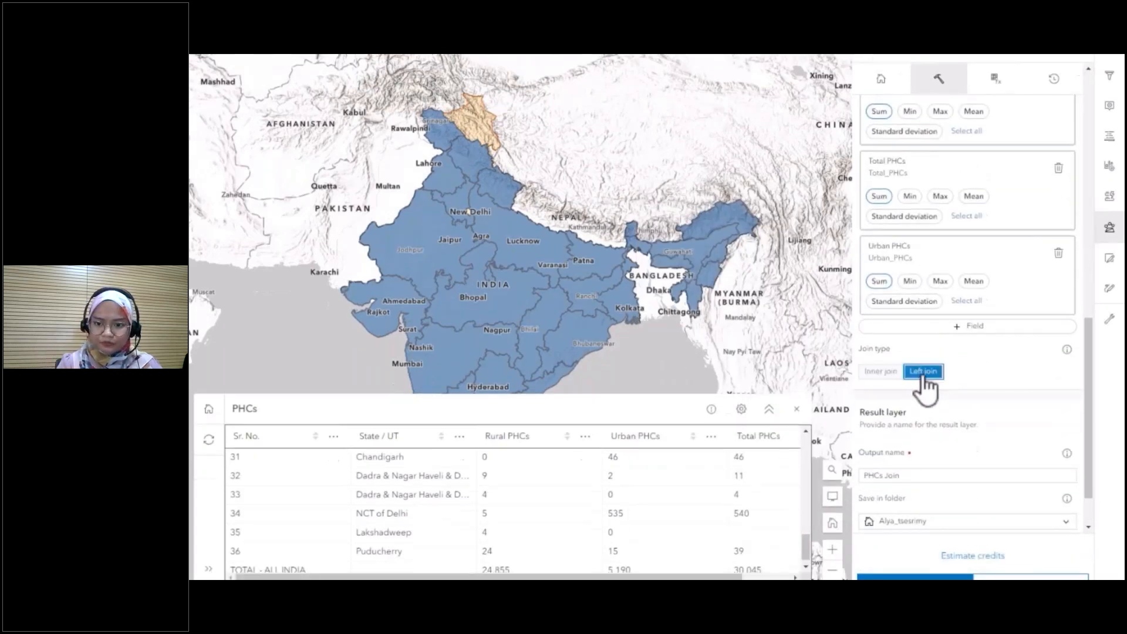
scroll(926, 386, down, 1)
click(914, 413)
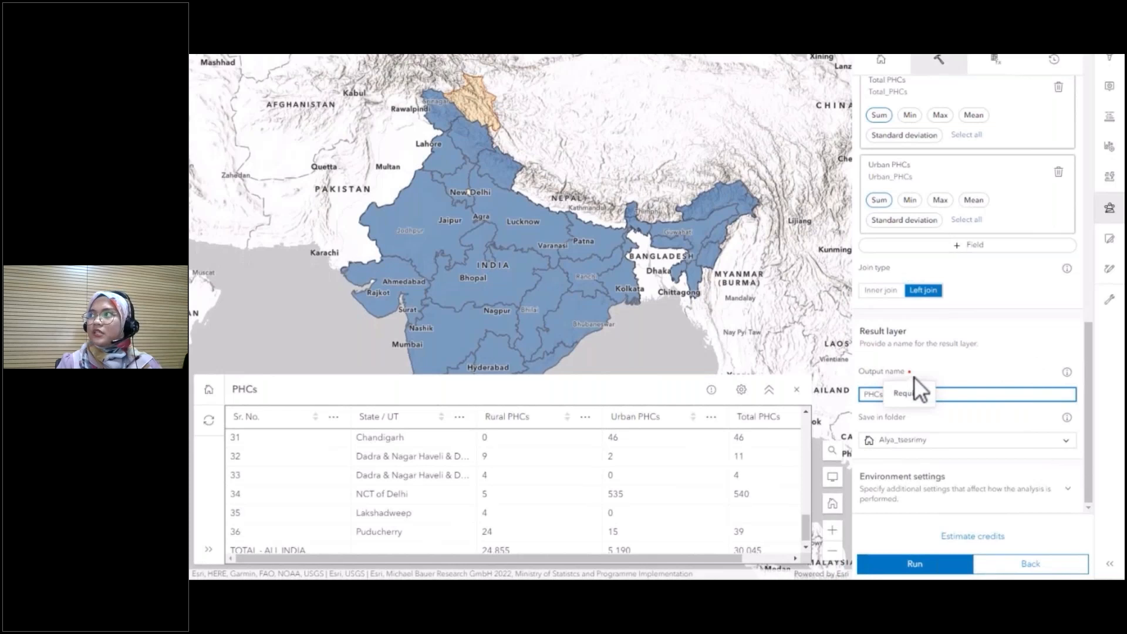
text(PHCs)
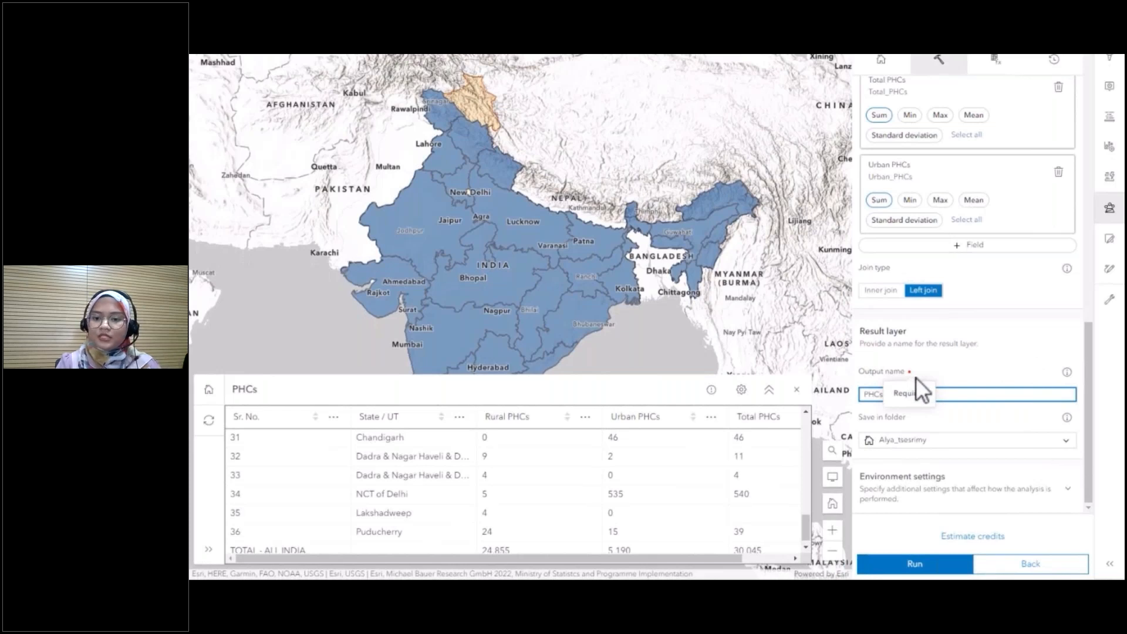
text( per state)
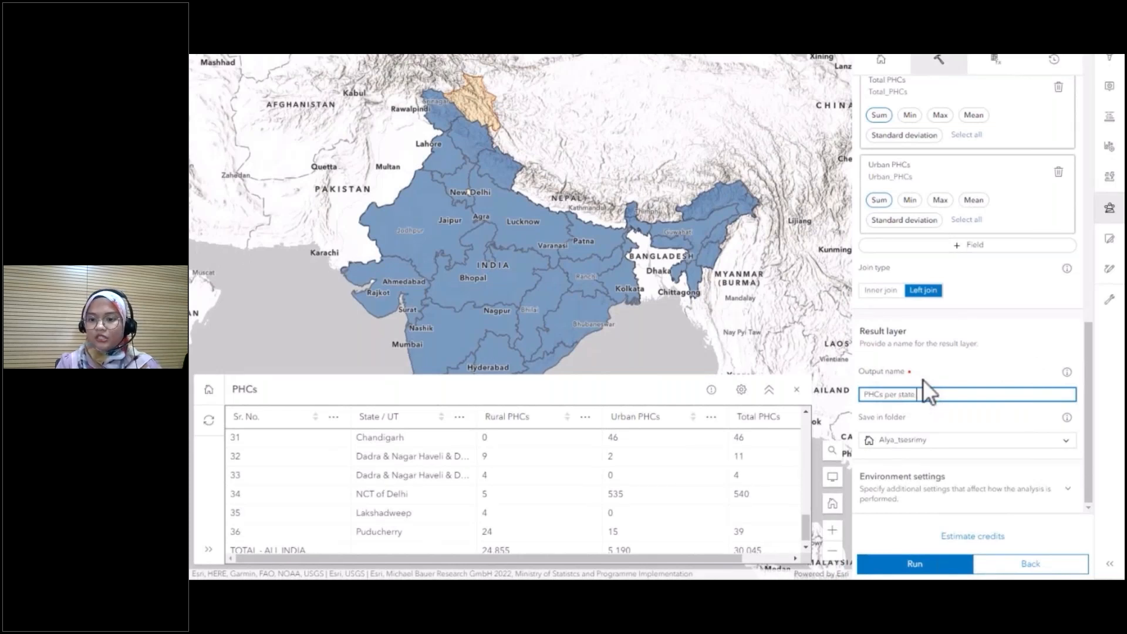
text( or union territory)
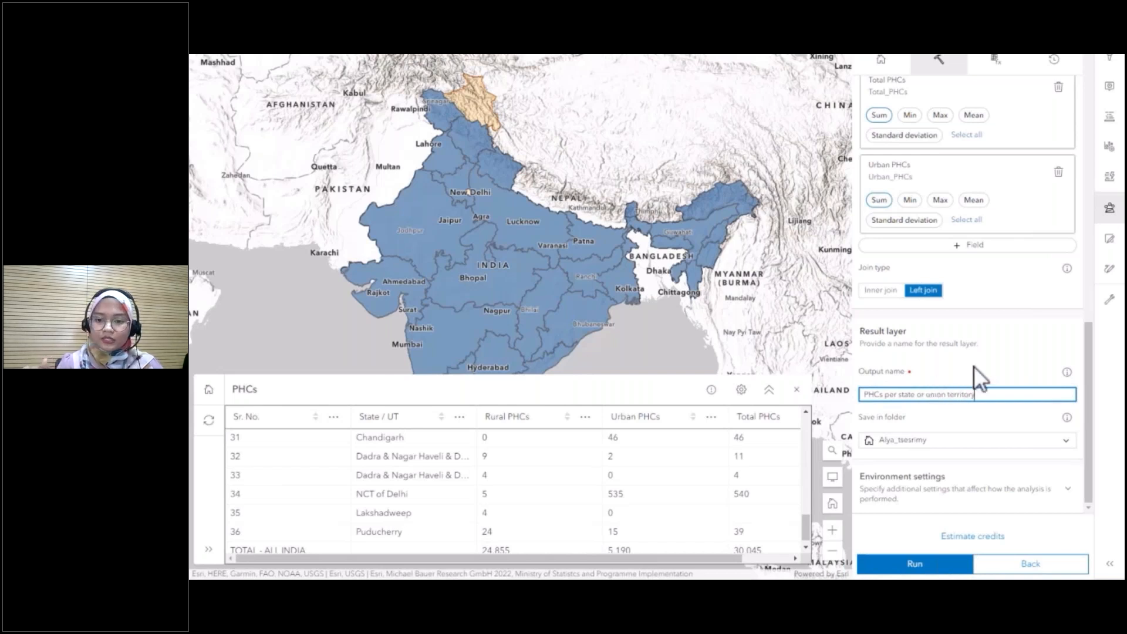
- Estimate the credits for the left join, run Join Features and view the submitted job's status
click(986, 538)
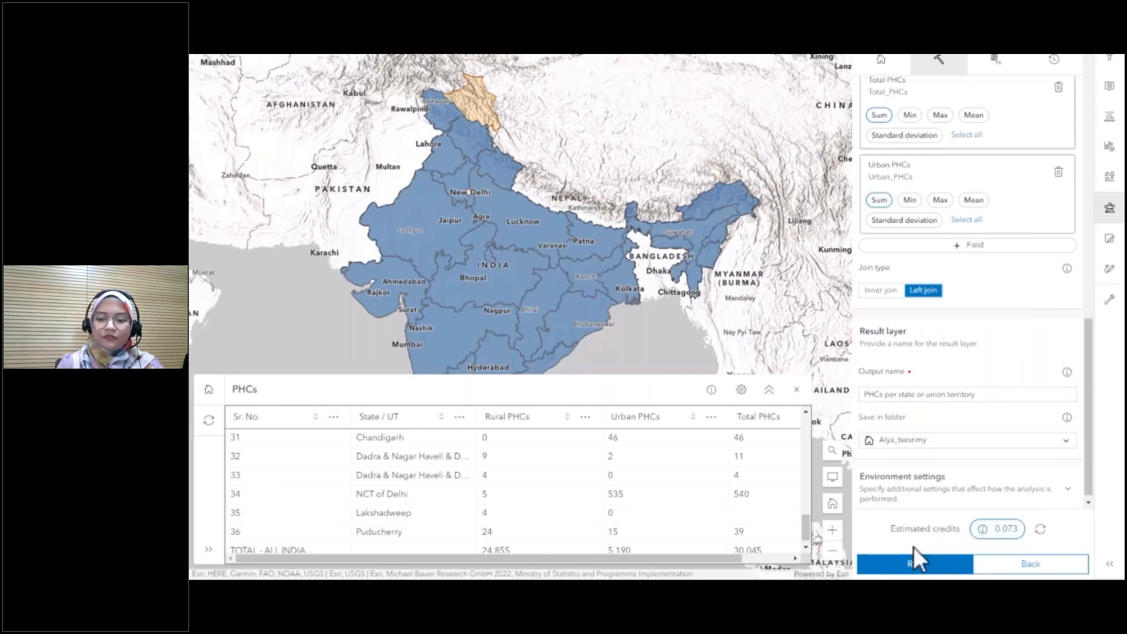
click(910, 564)
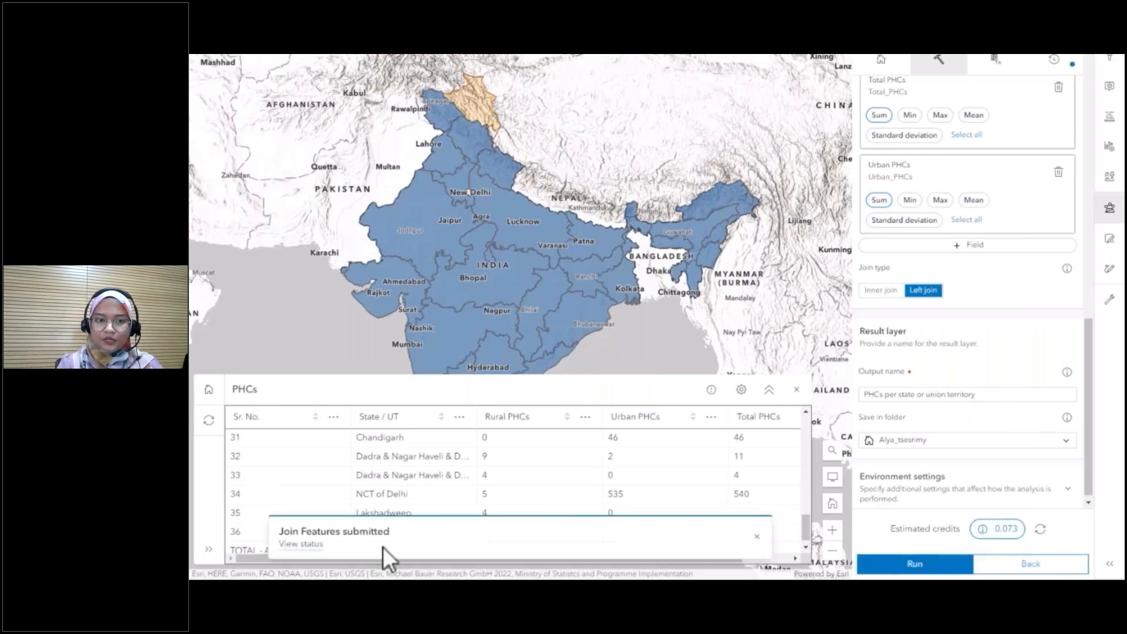
click(310, 545)
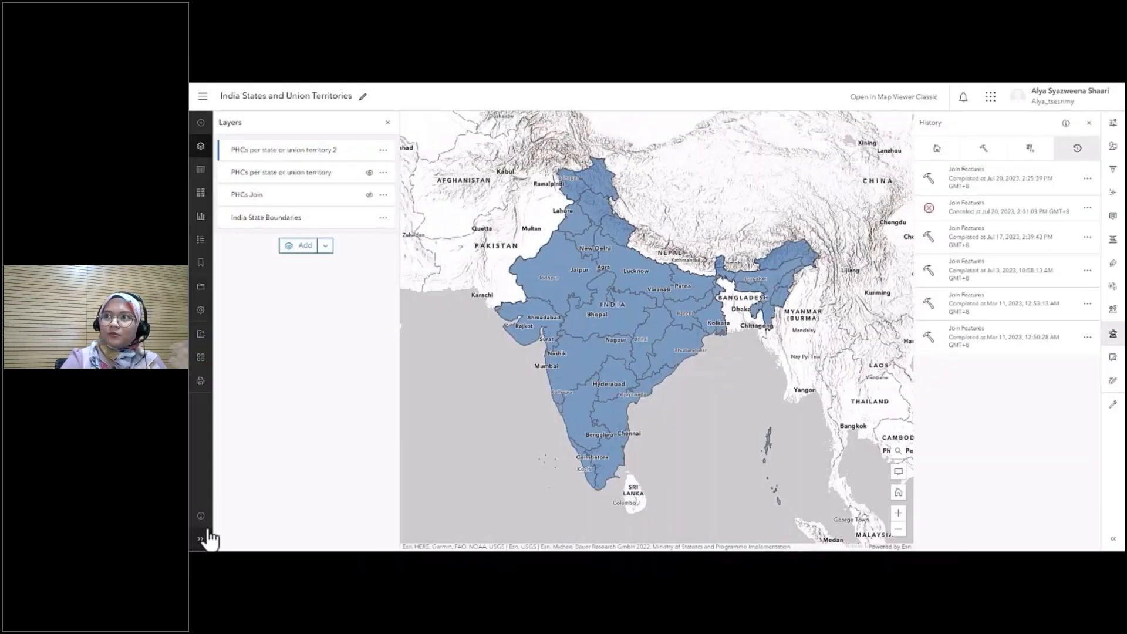
- Share the India States and Union Territories map with the Organization and update the sharing of its layers to match
click(203, 537)
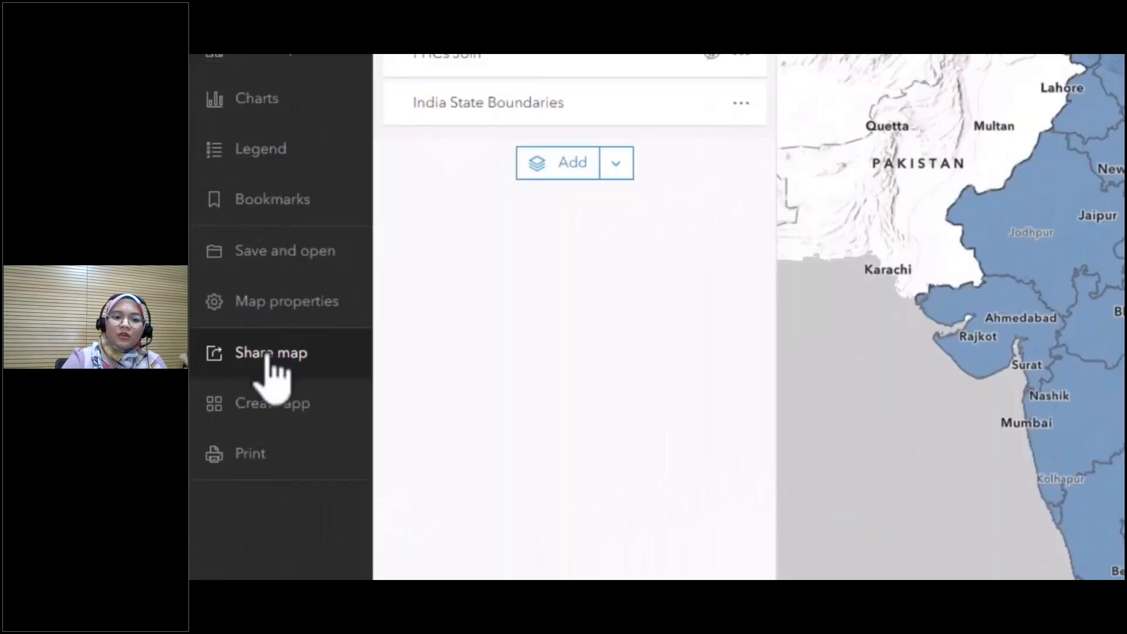
click(285, 359)
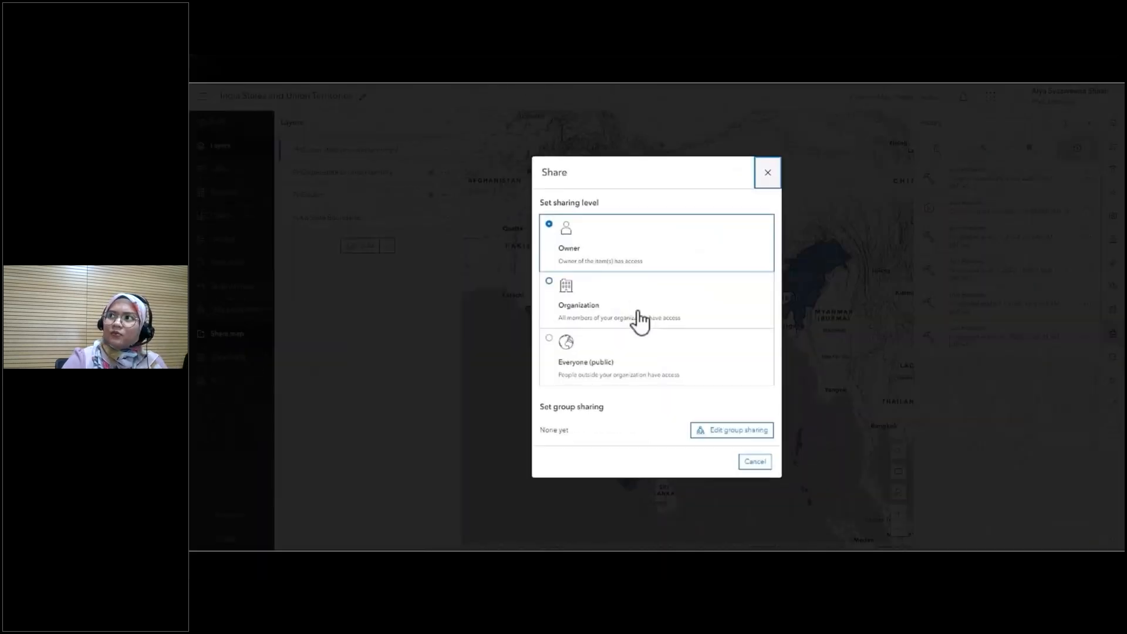
click(640, 320)
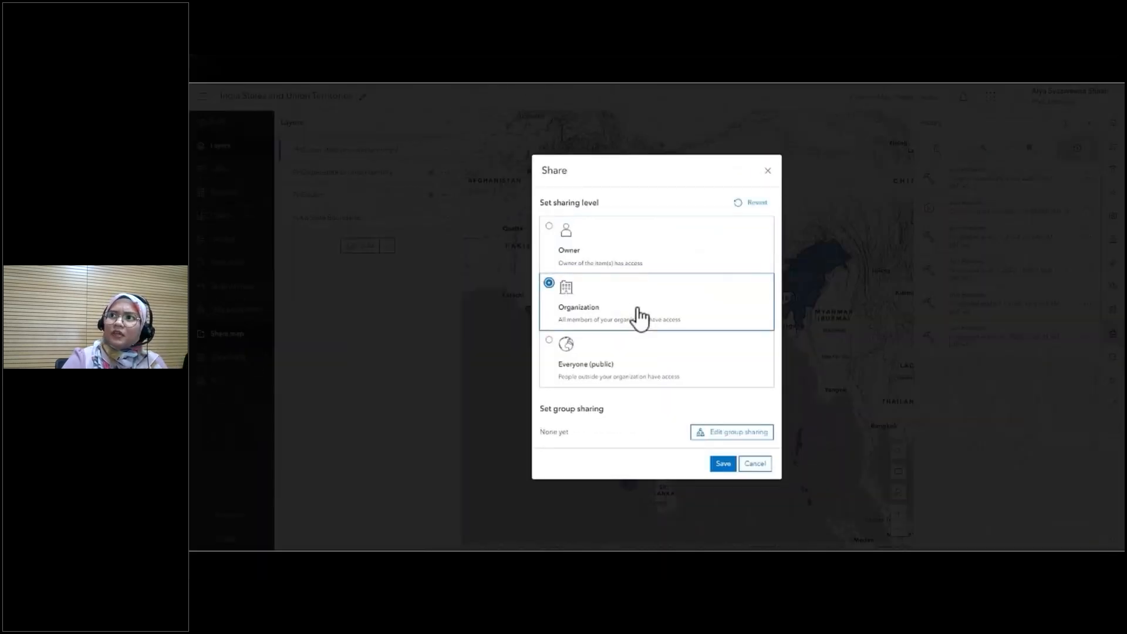
click(727, 464)
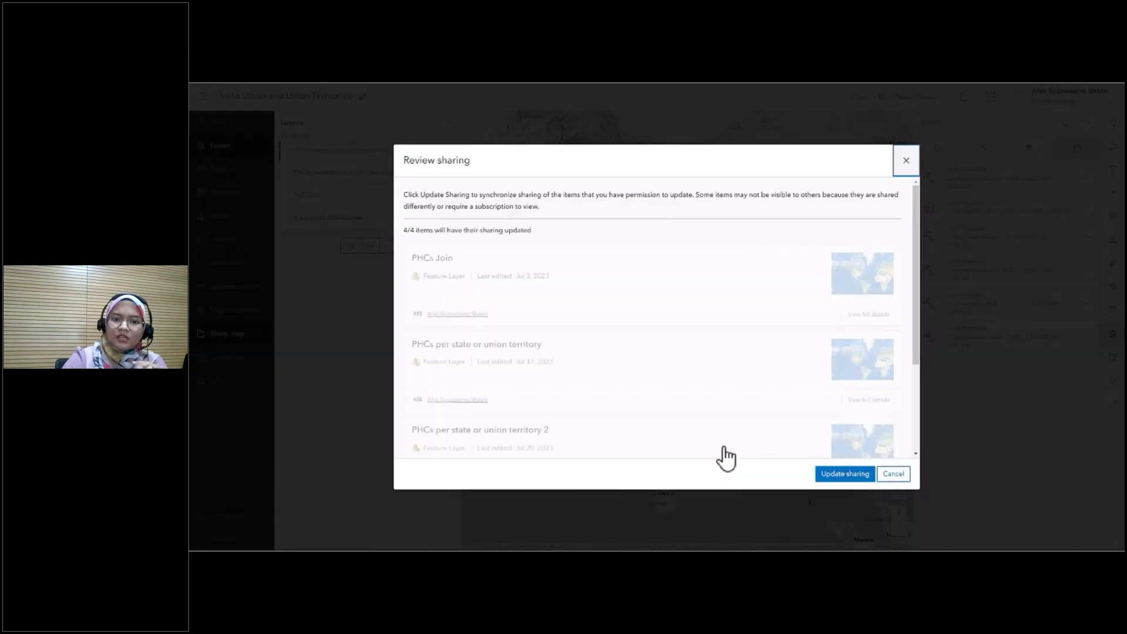
scroll(627, 307, down, 3)
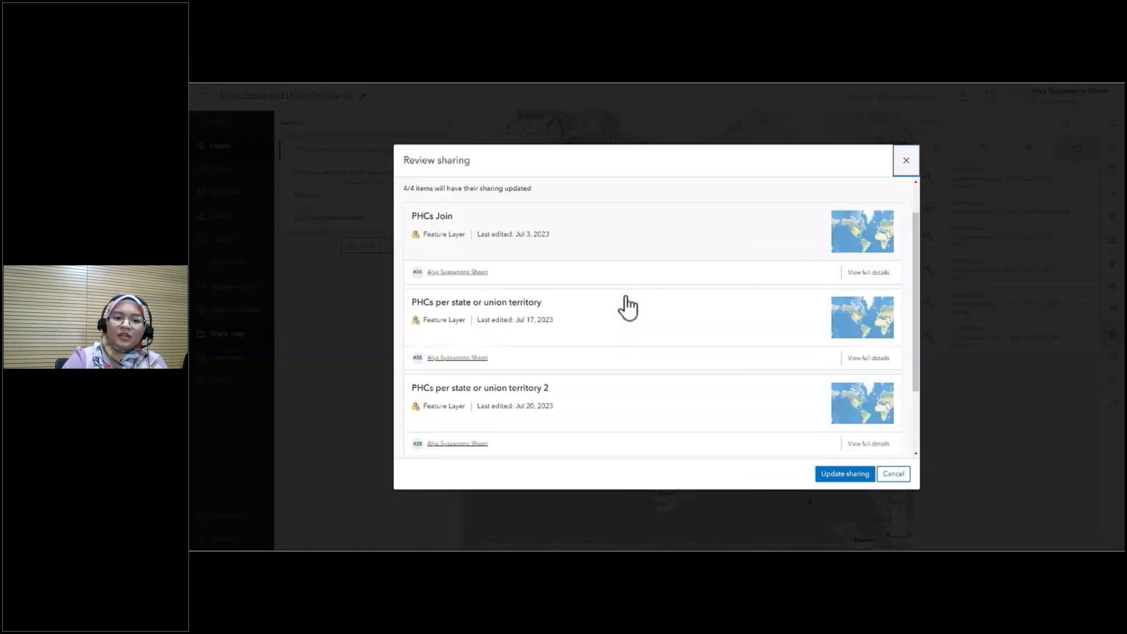
click(849, 479)
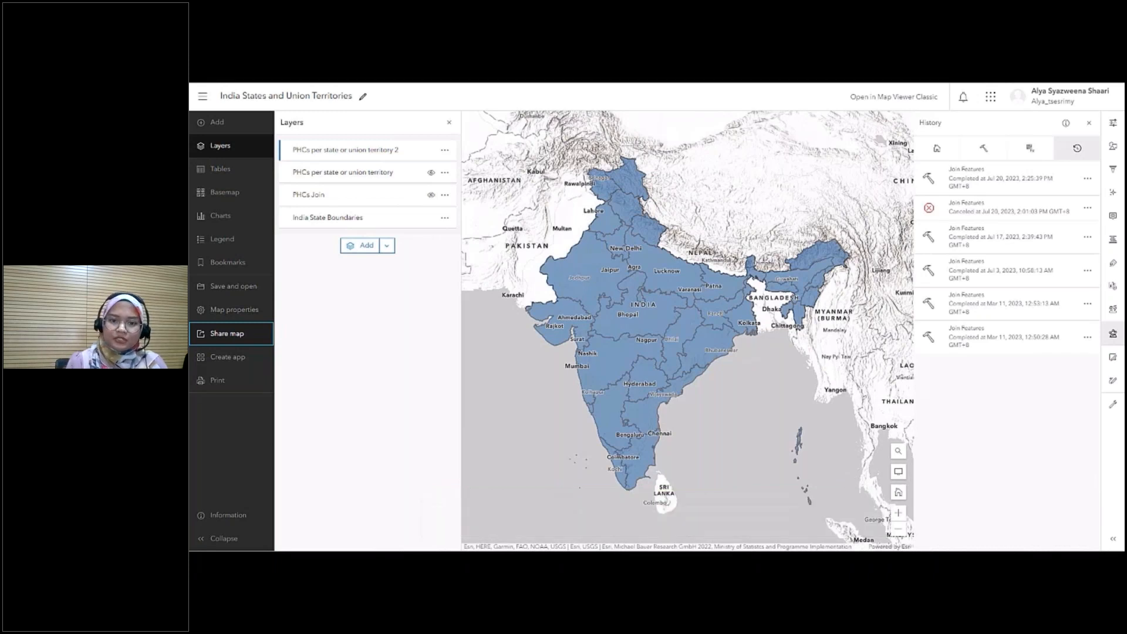
- Switch to the other member's ArcGIS Online session and open the organization's India States and Union Territories web map in Map Viewer
key(alt+Tab)
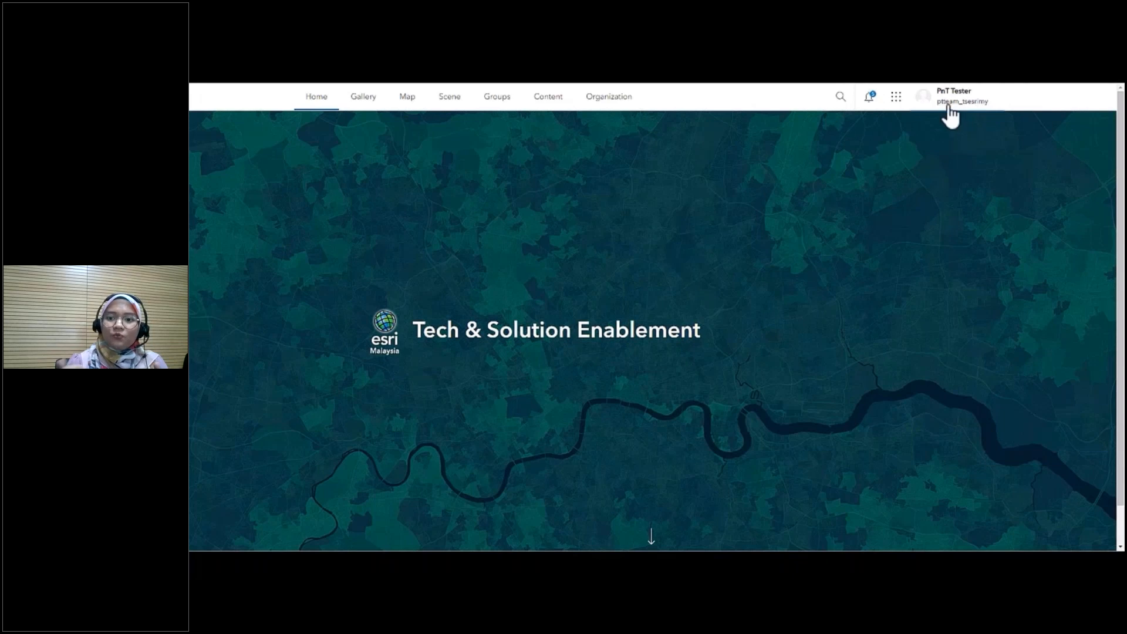
click(544, 103)
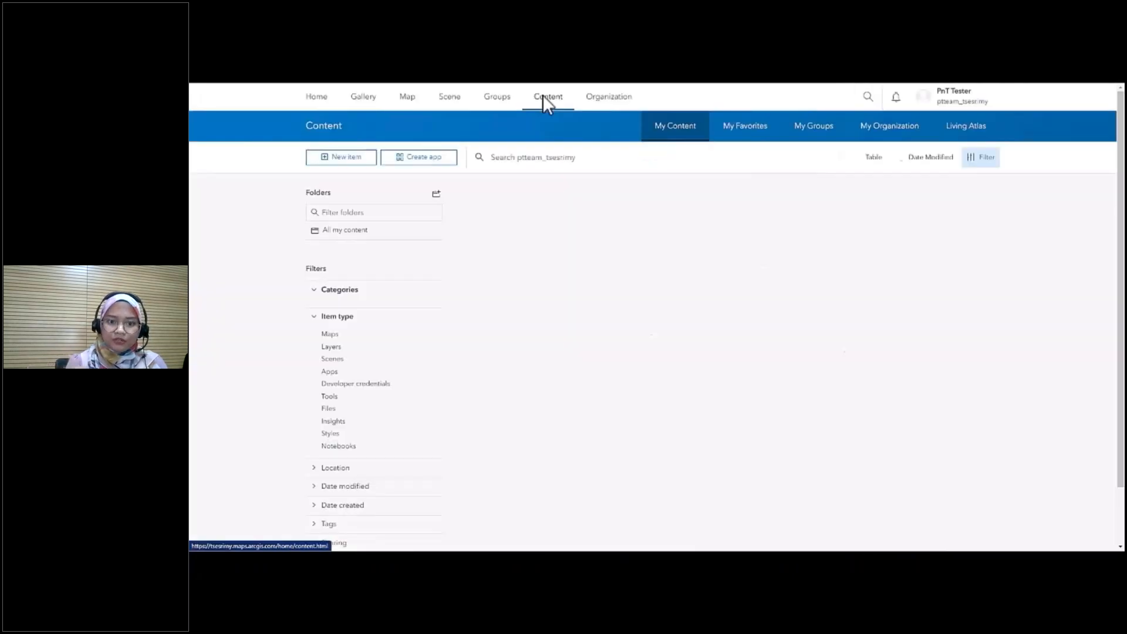
click(894, 134)
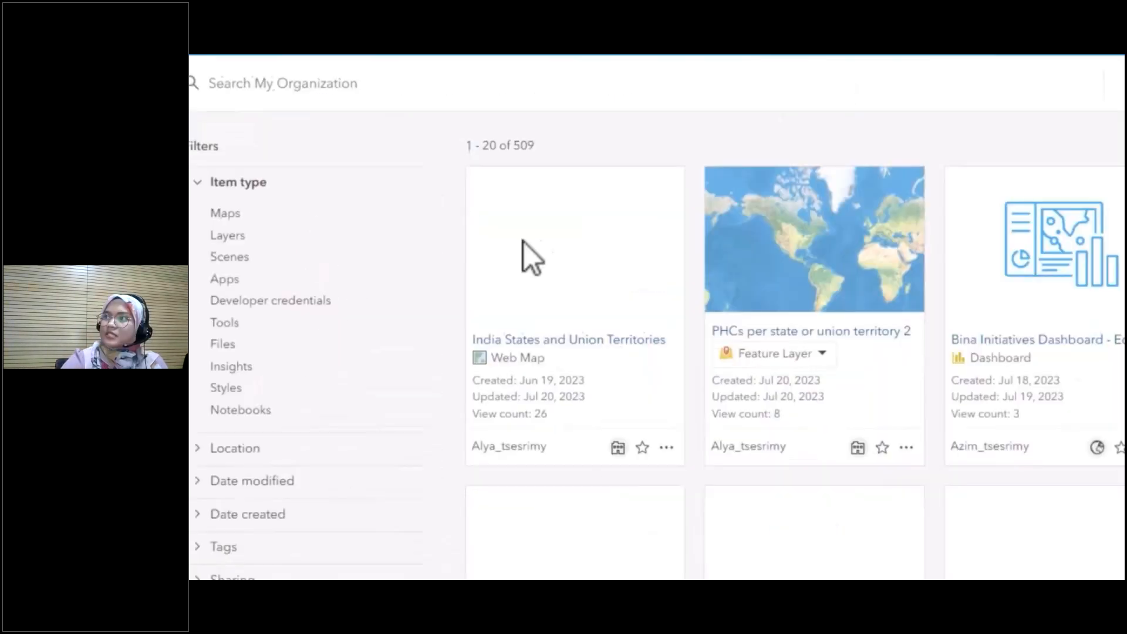
click(721, 497)
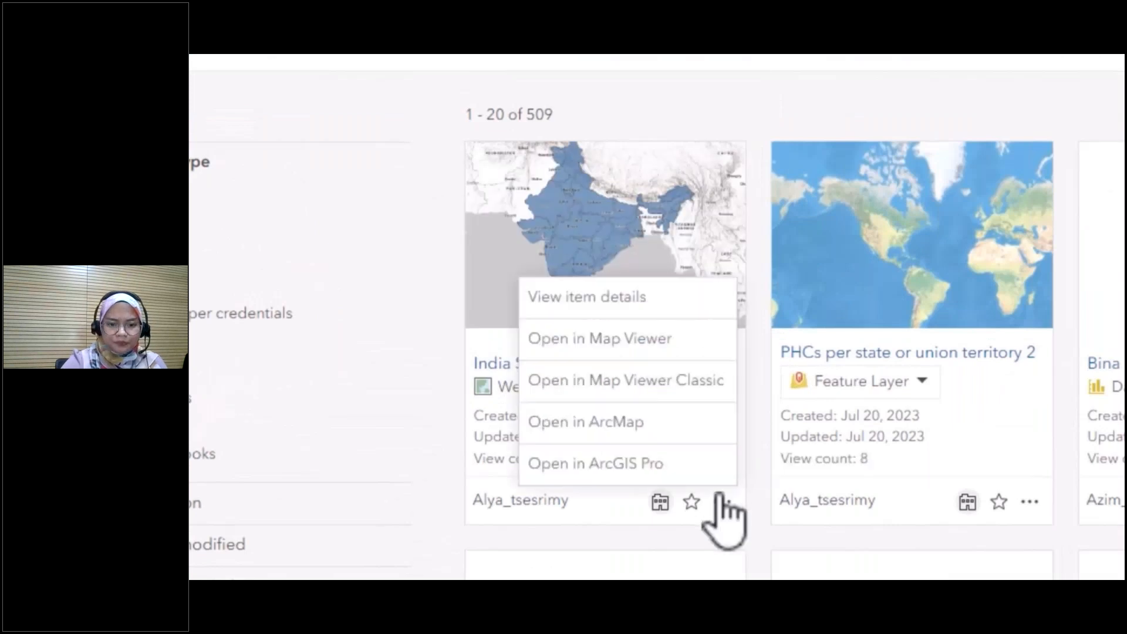
click(682, 352)
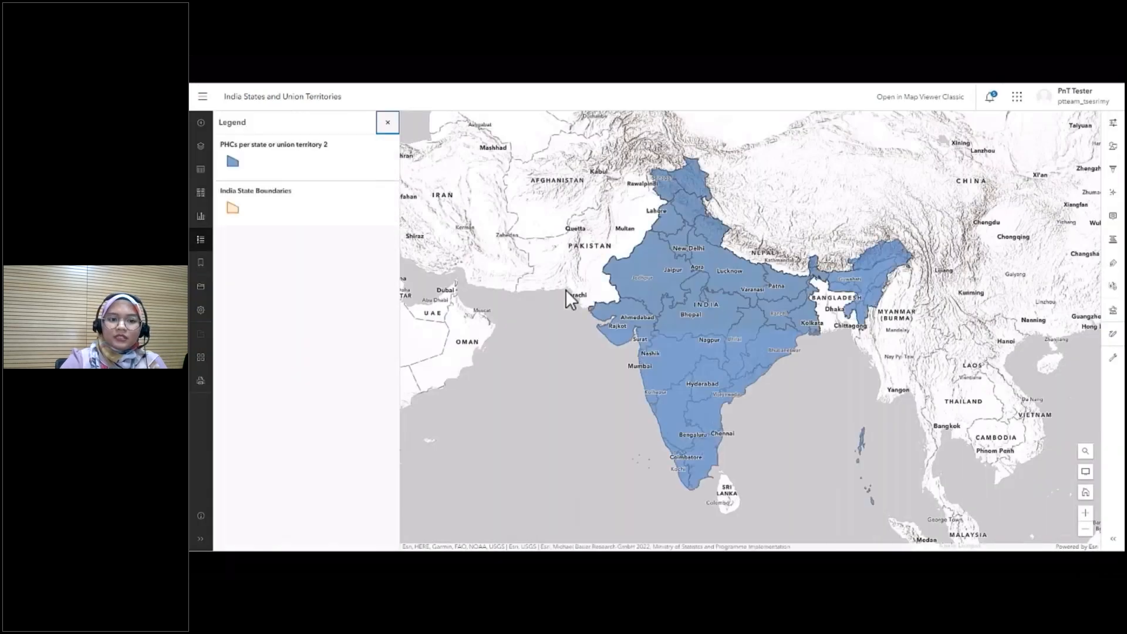
- Look through the shared map's layers and tables and bring up its analysis history
click(200, 150)
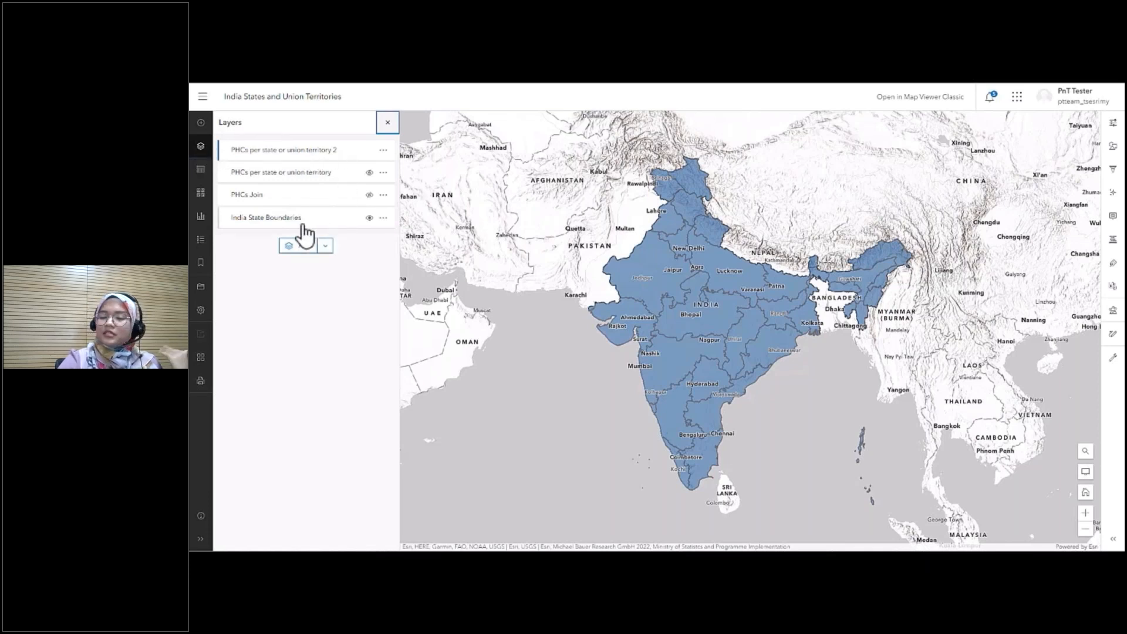
click(201, 170)
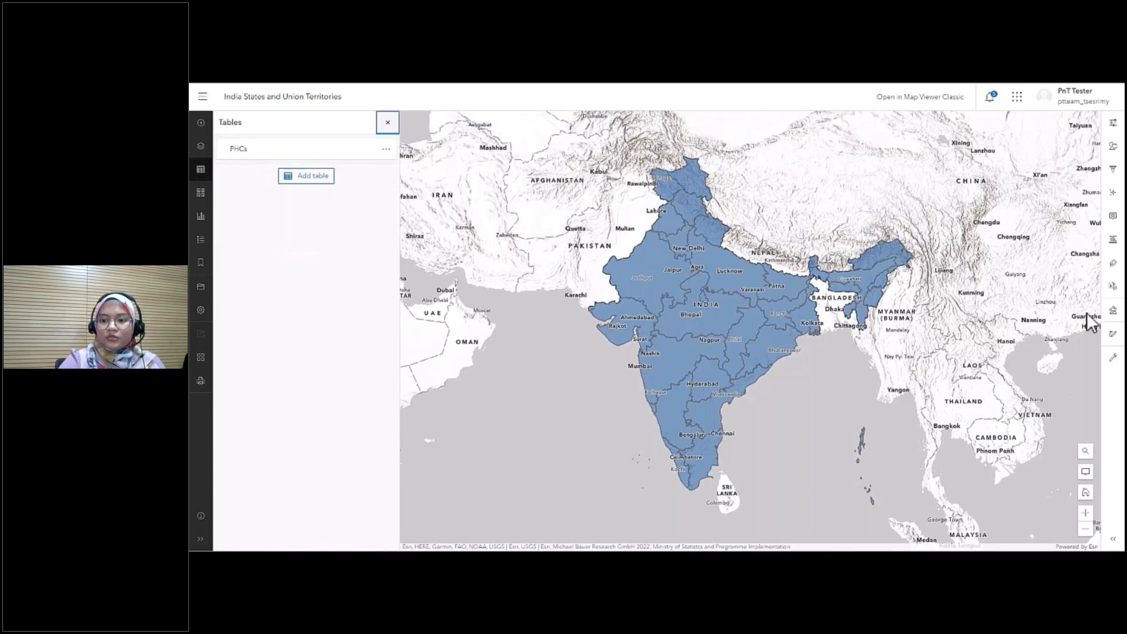
click(1112, 310)
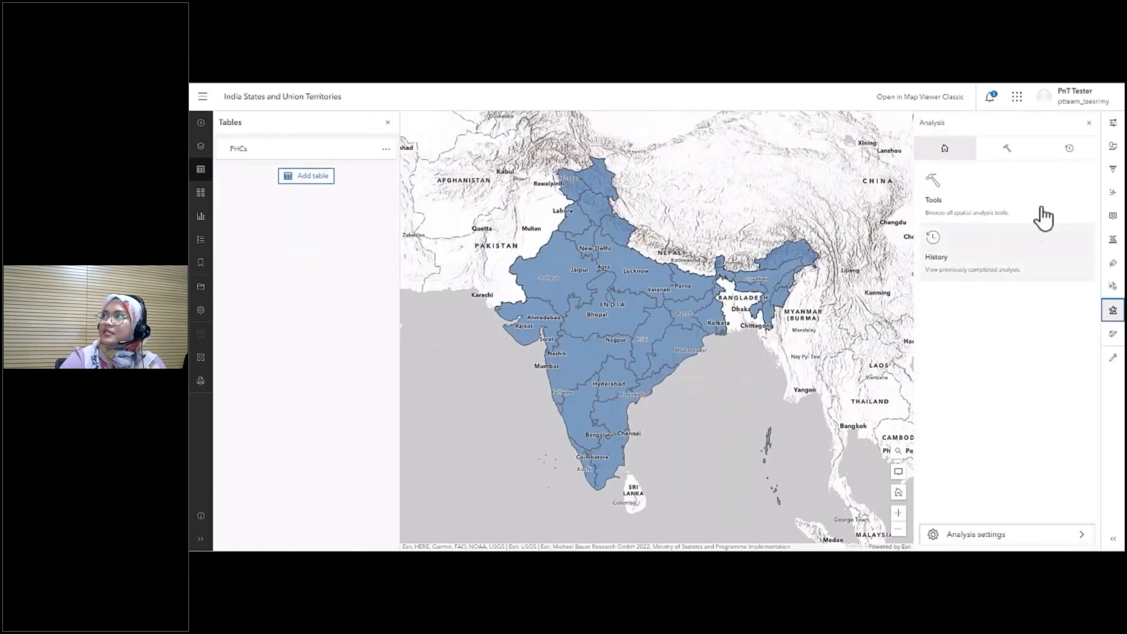
click(1054, 156)
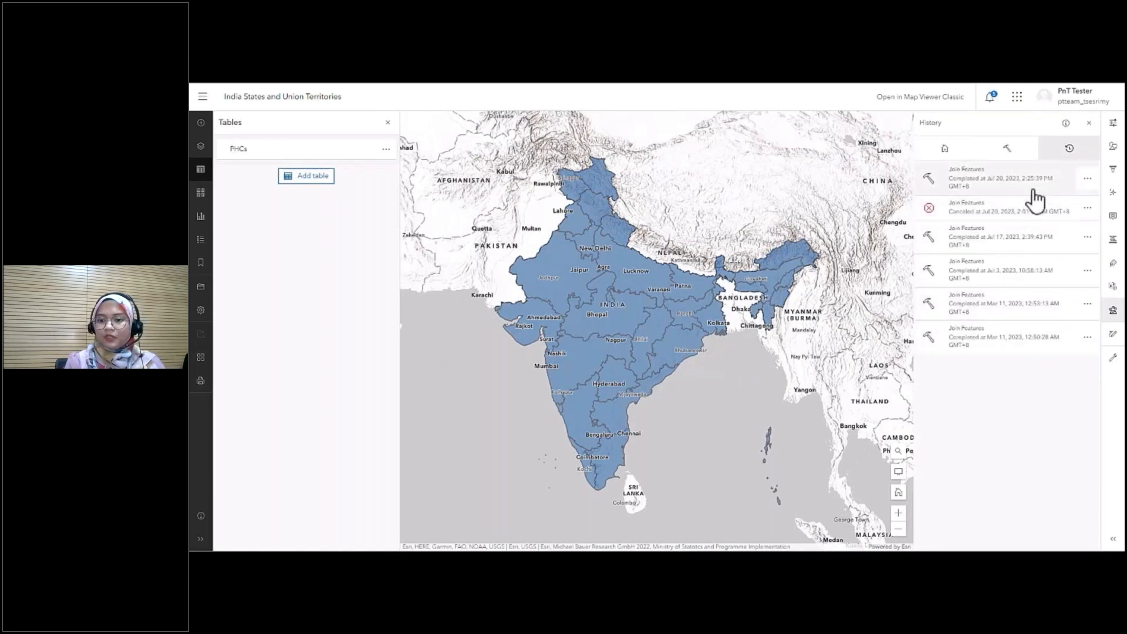
- Review the results, messages and parameters of the most recent Join Features run in the history, and close its details
click(1087, 178)
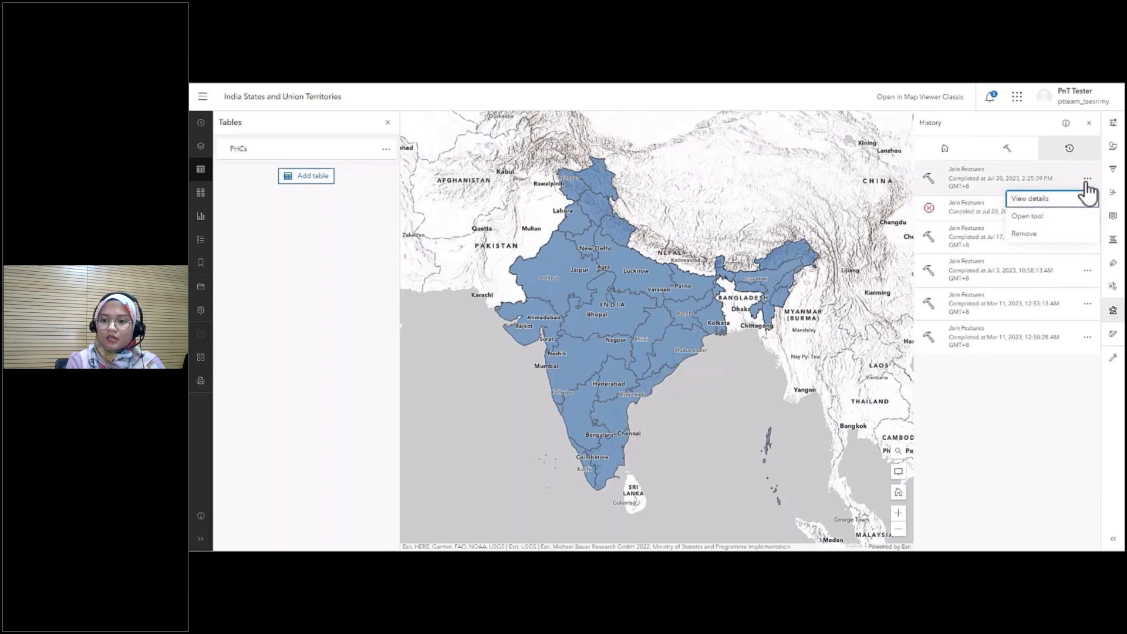
click(1050, 202)
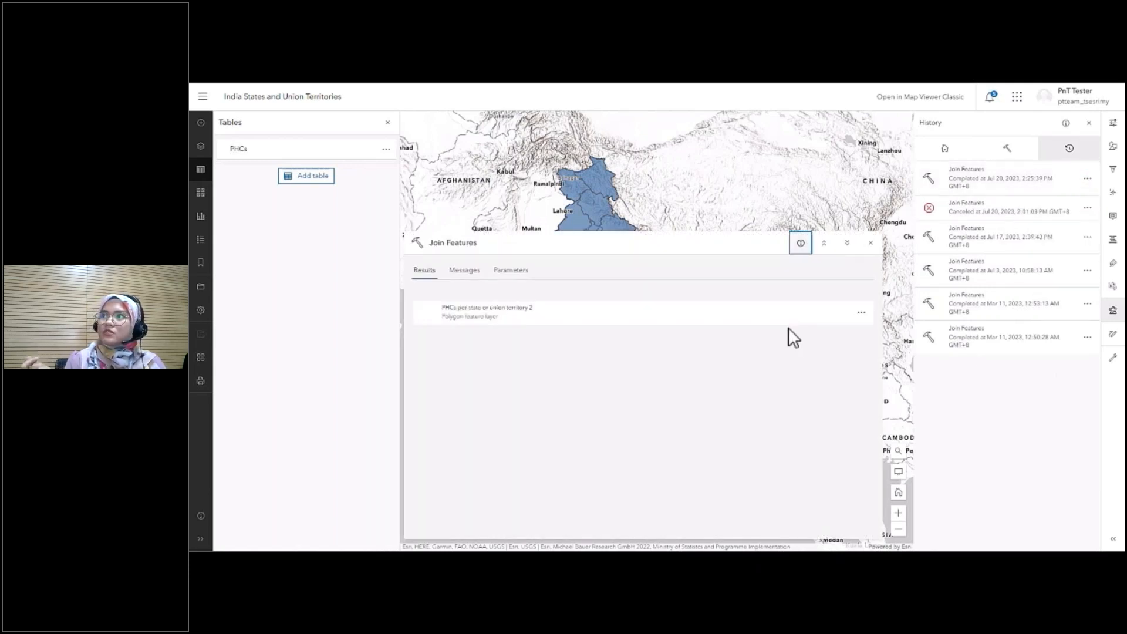
click(461, 273)
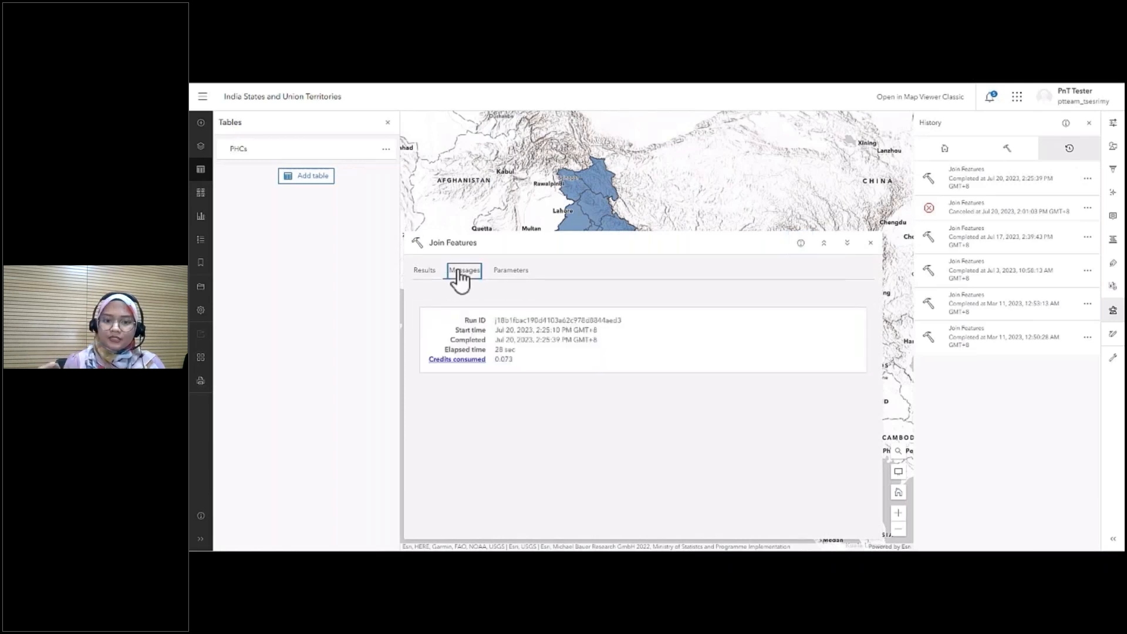
click(515, 275)
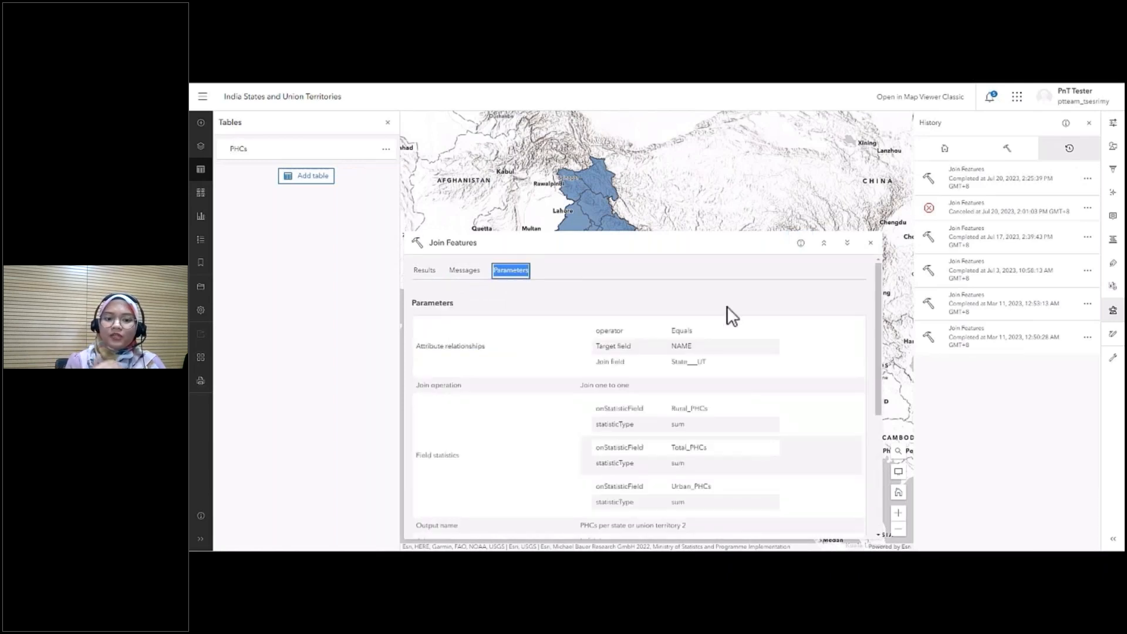
scroll(804, 325, down, 5)
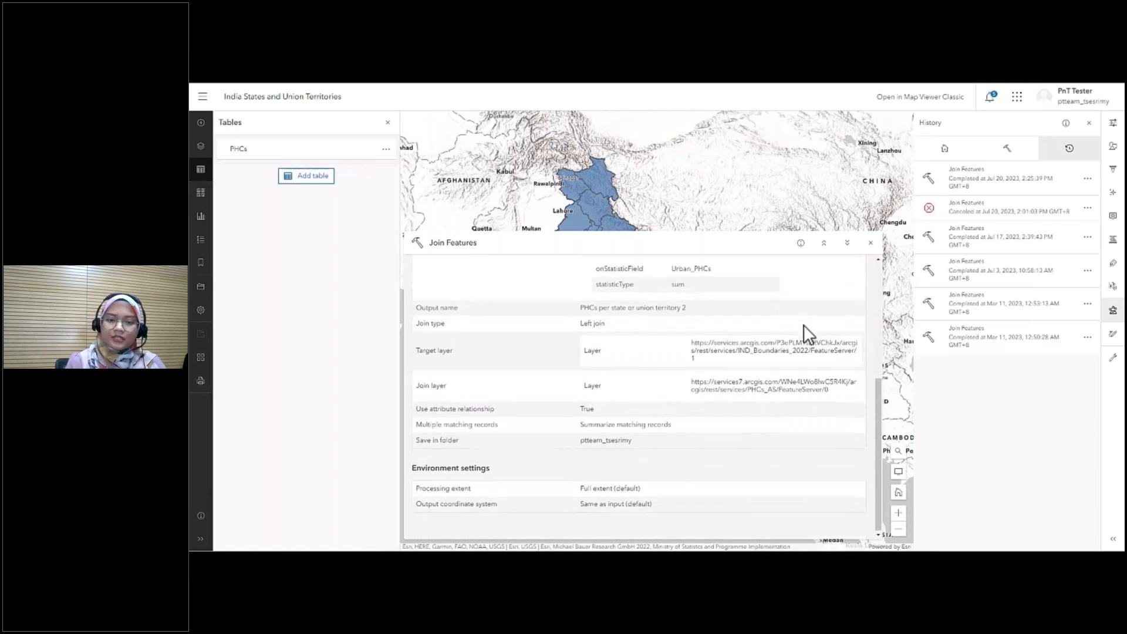
scroll(822, 324, up, 5)
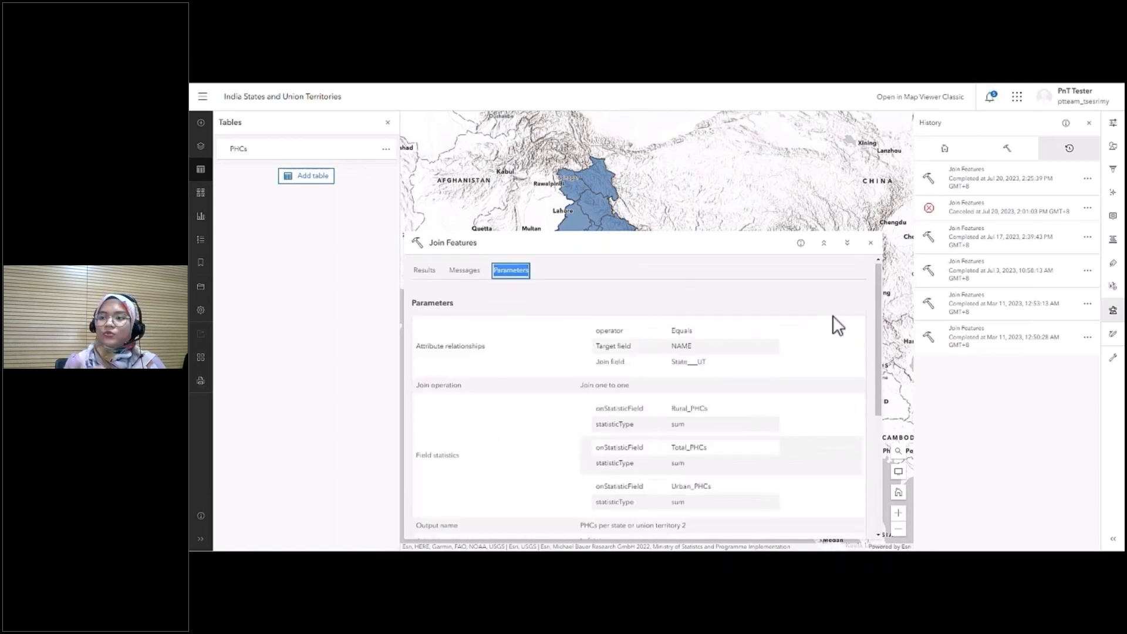
click(871, 243)
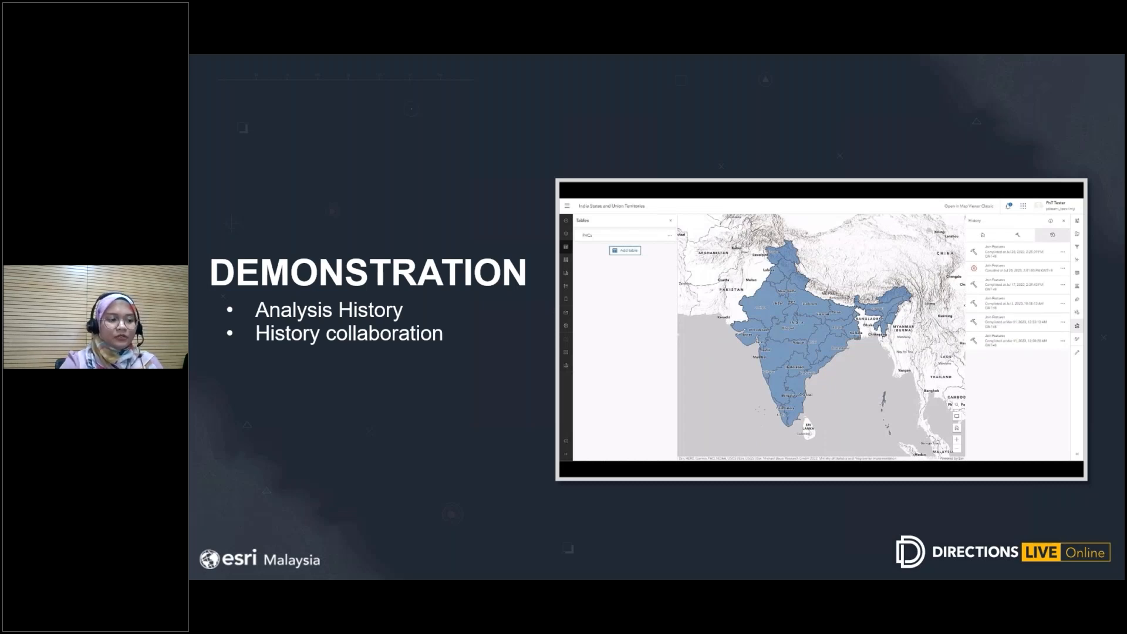
mouse_move(309, 571)
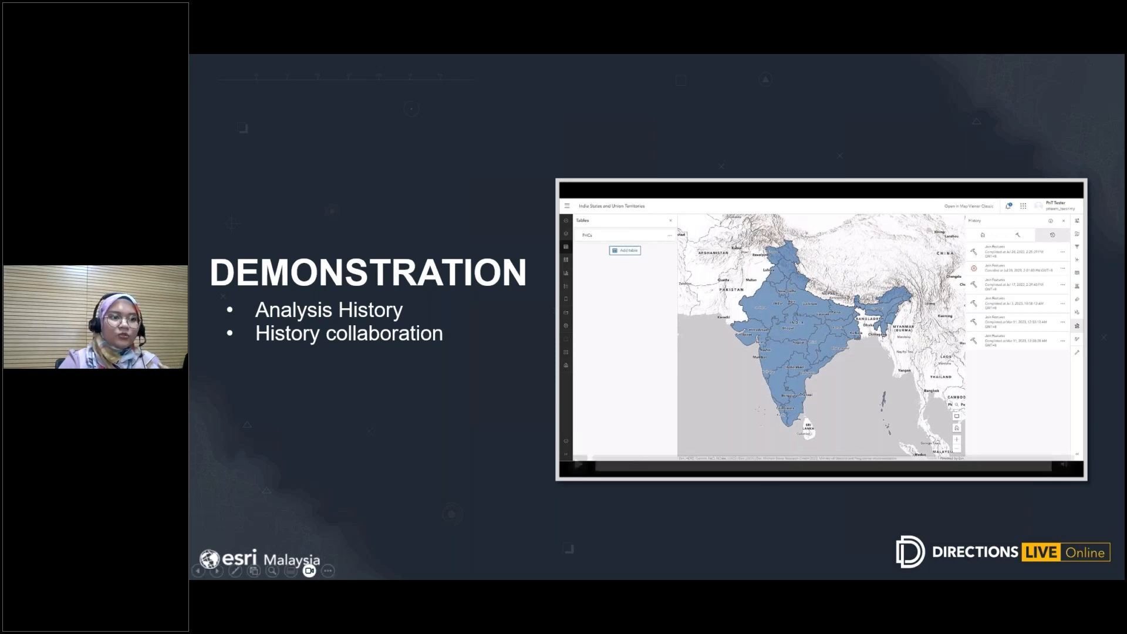